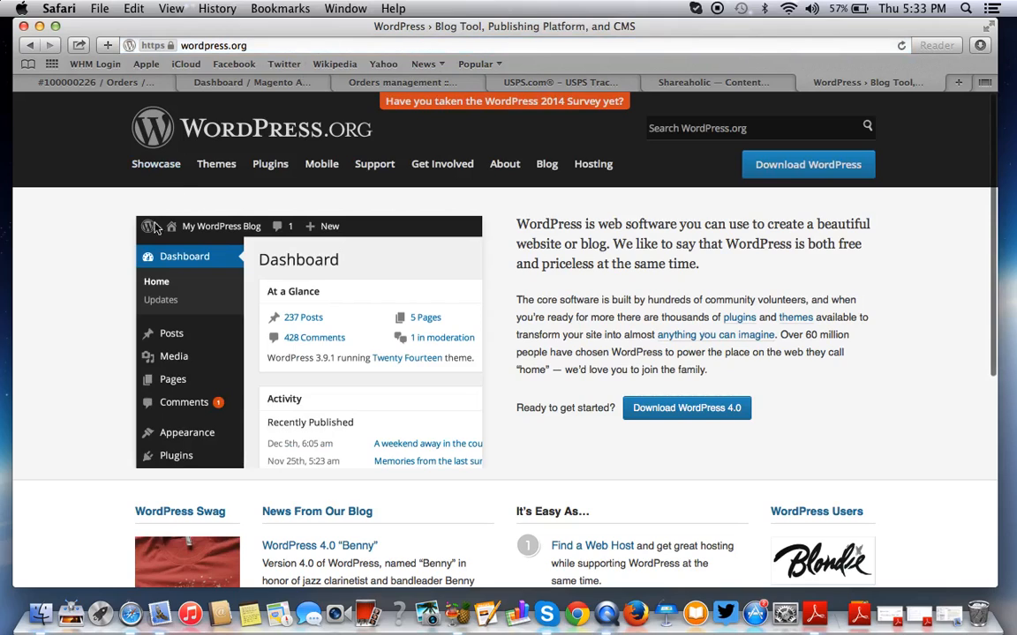
# Look over the WordPress.org home page, from the introduction and dashboard preview down to the blog news and getting-started sections
pyautogui.scroll(-5, 184, 307)
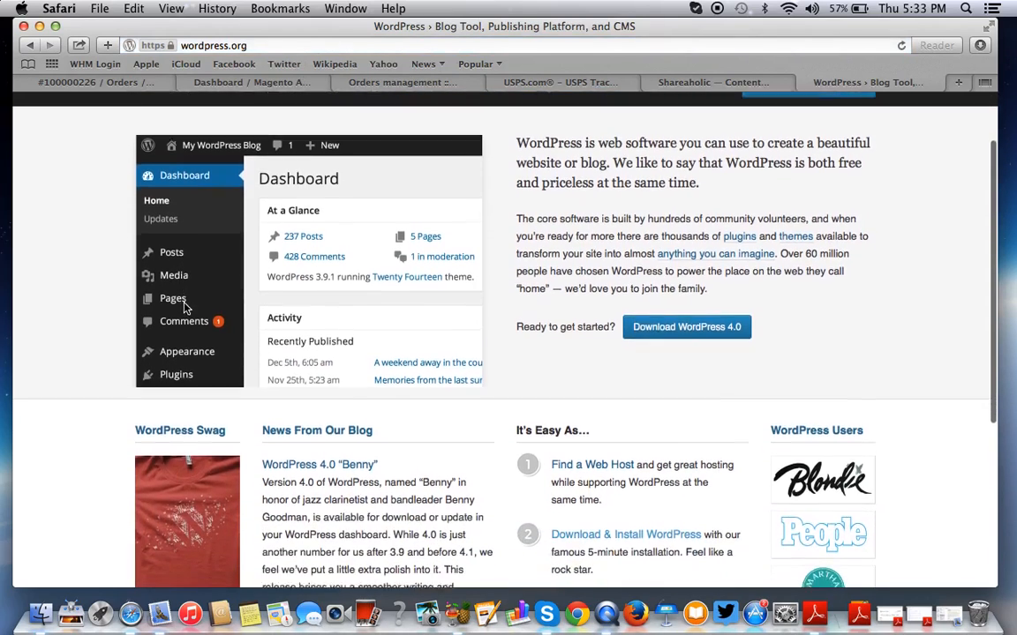
pyautogui.scroll(-3, 183, 306)
pyautogui.scroll(3, 184, 306)
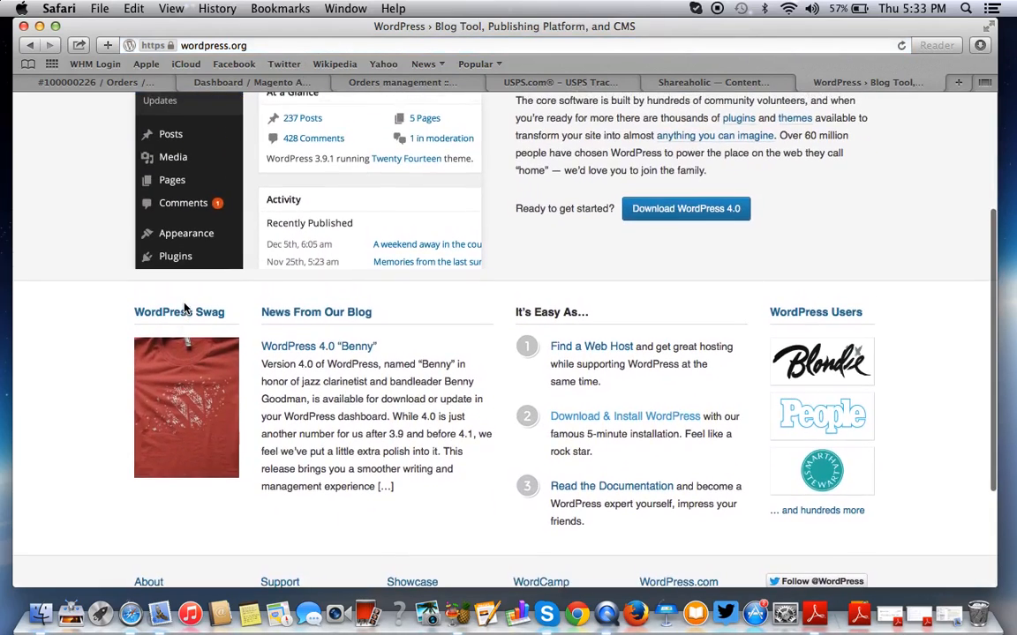
pyautogui.scroll(5, 184, 306)
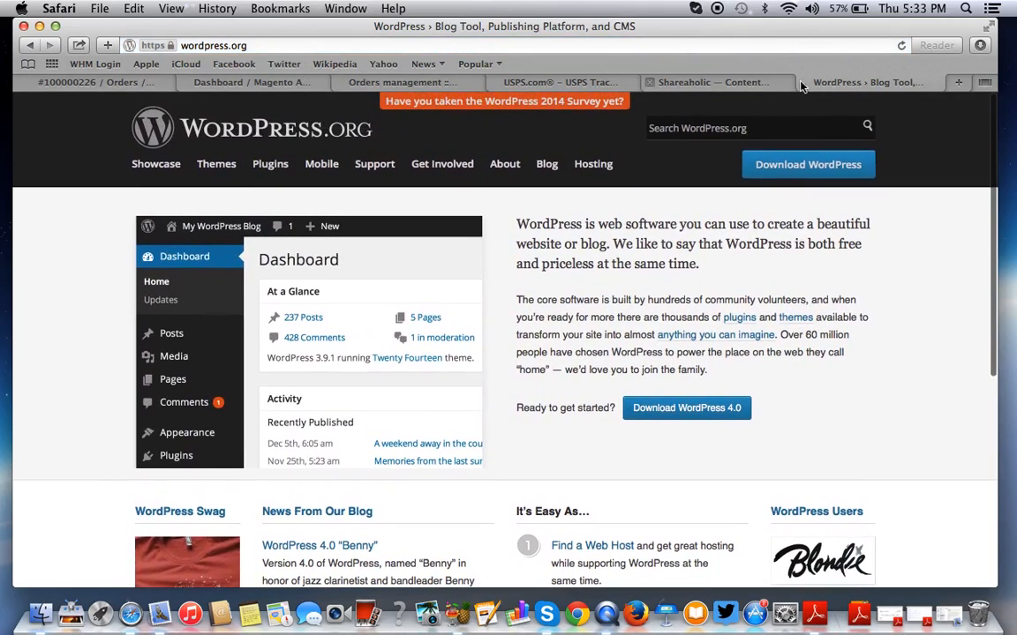
# Open the blog at blog.fido4ever.com in a new browser tab
pyautogui.click(958, 83)
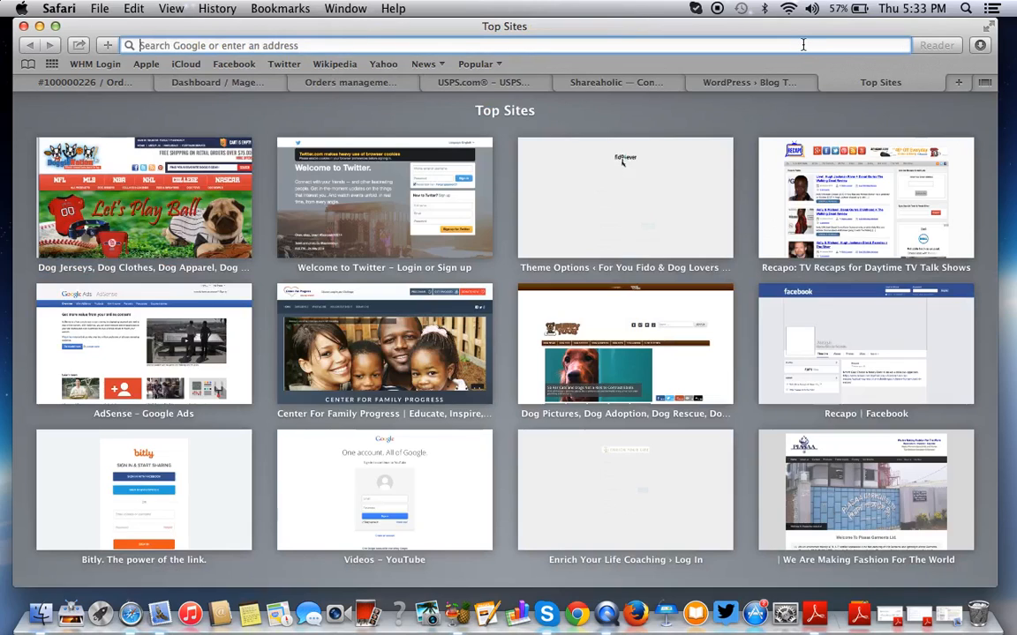
pyautogui.write('blog.fido4ever.com')
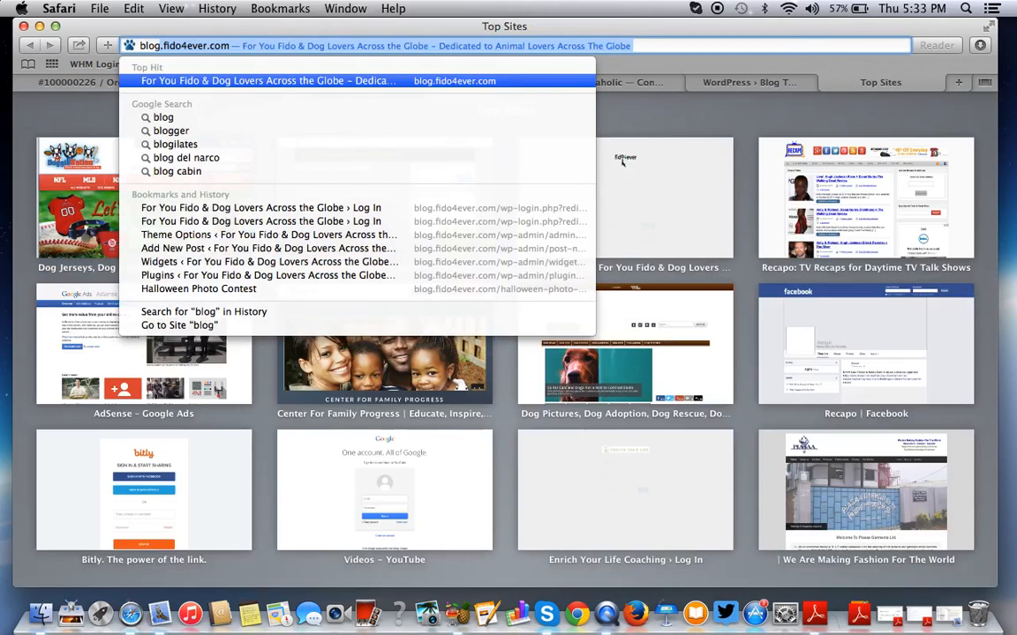
pyautogui.press('Return')
# Examine the blog's home page, including the featured slider, news posts, page navigation, and sidebar ads and social widgets
pyautogui.scroll(-8, 640, 269)
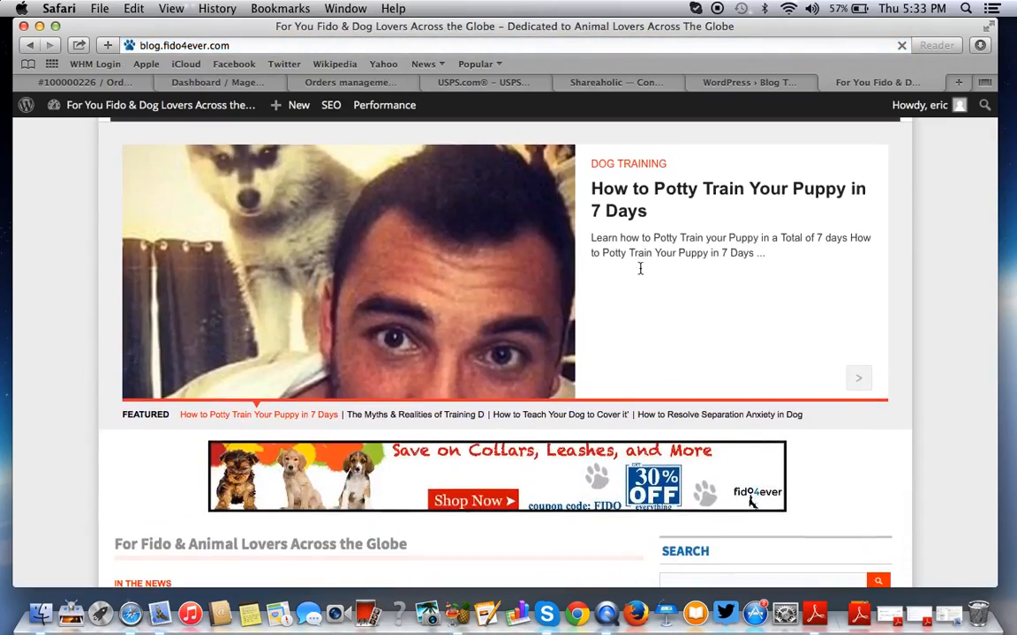
pyautogui.scroll(-13, 641, 274)
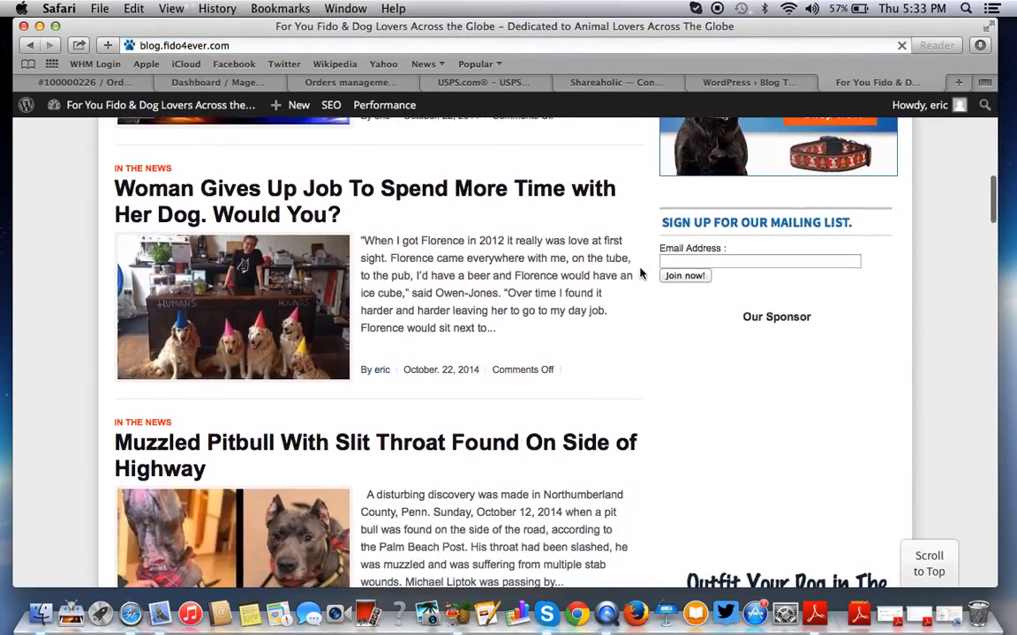
pyautogui.scroll(-14, 641, 273)
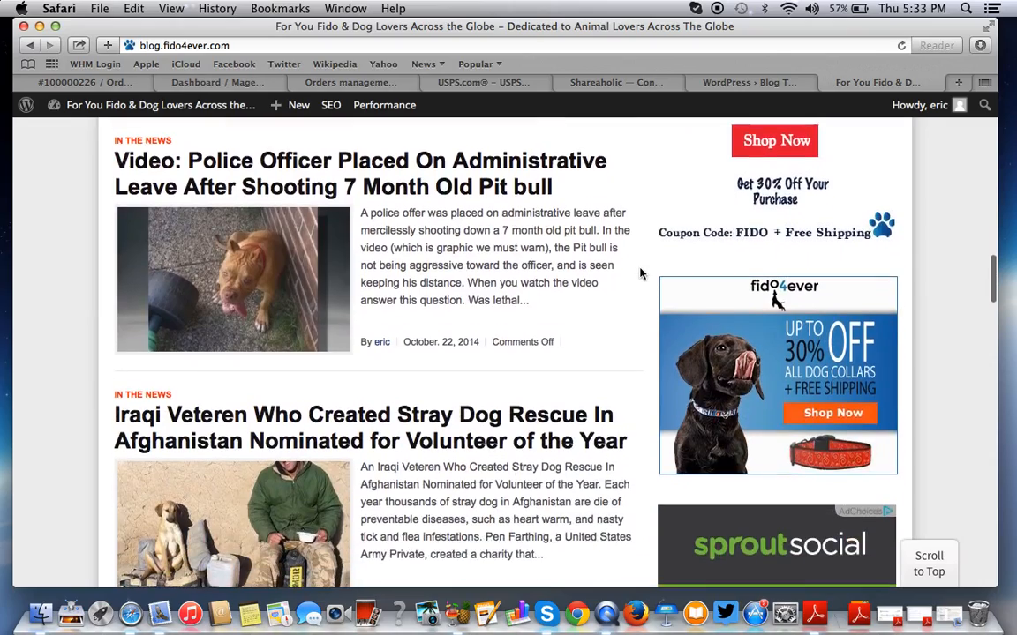
pyautogui.scroll(-20, 641, 274)
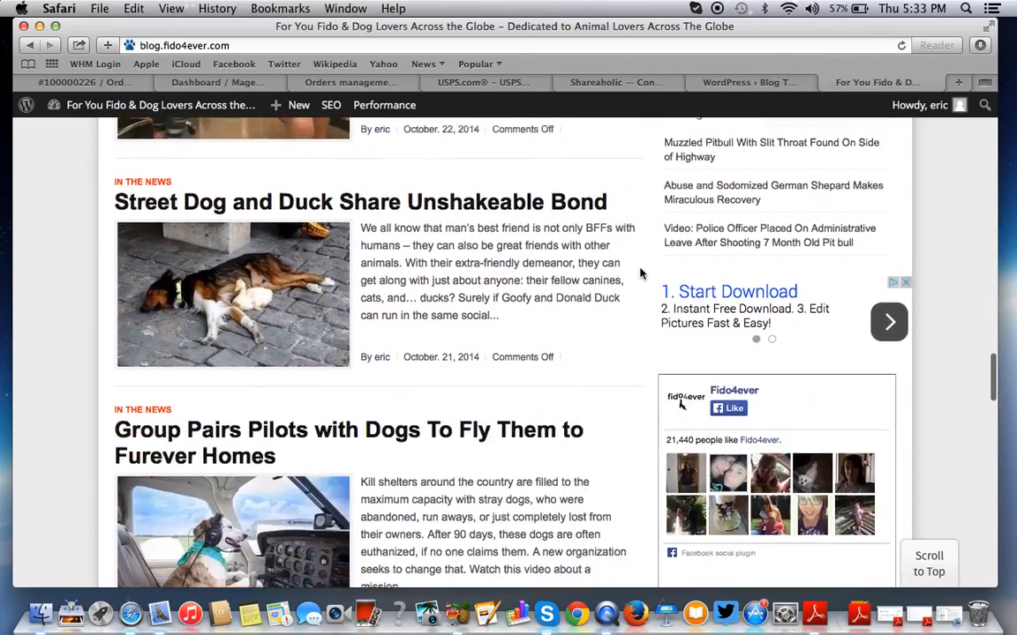
pyautogui.scroll(-2, 640, 273)
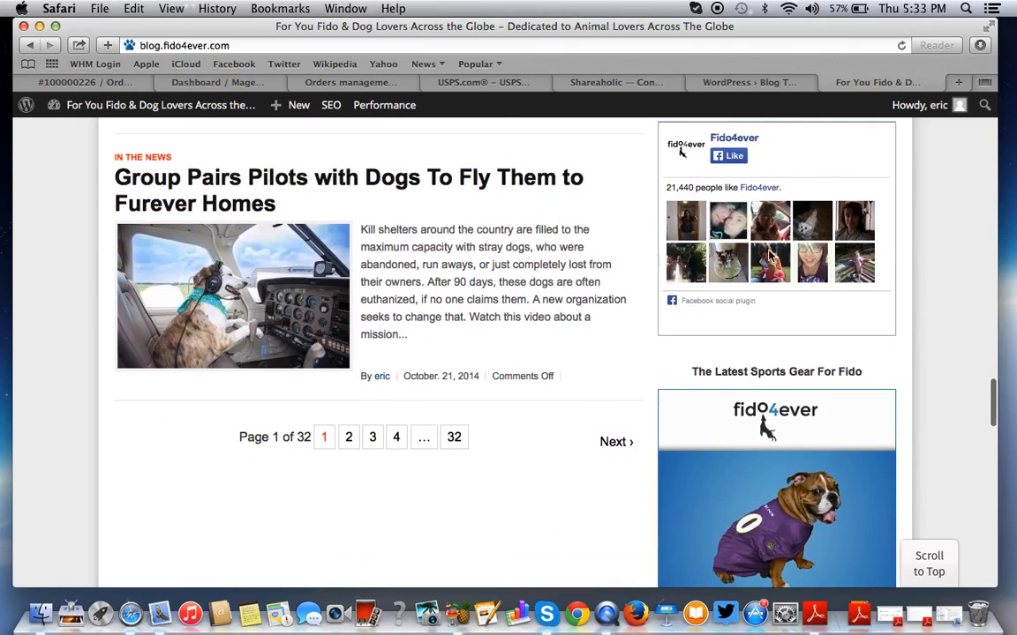
pyautogui.scroll(-13, 806, 212)
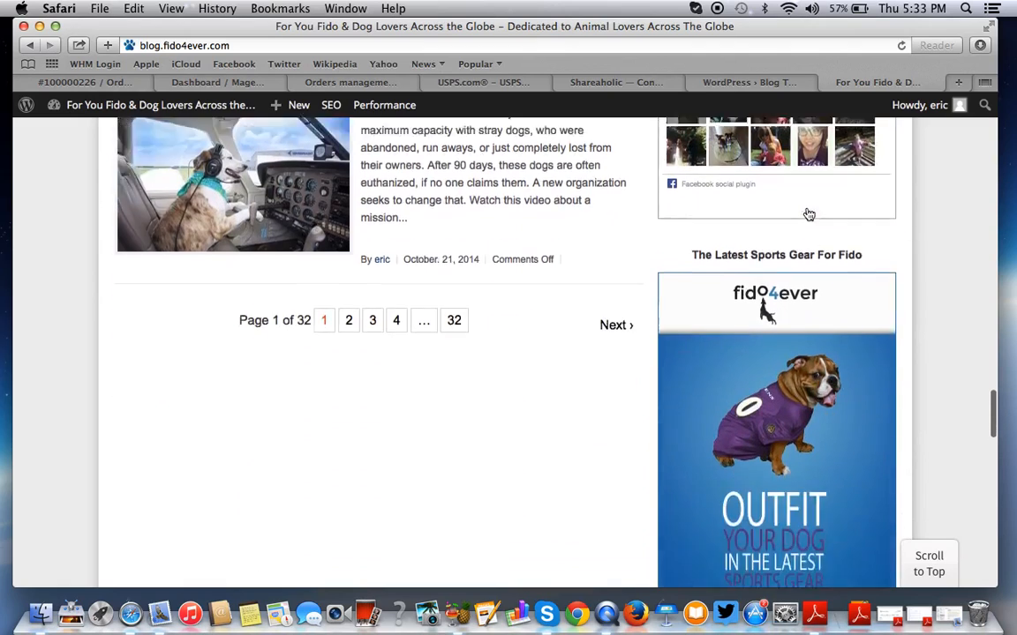
pyautogui.scroll(-8, 808, 214)
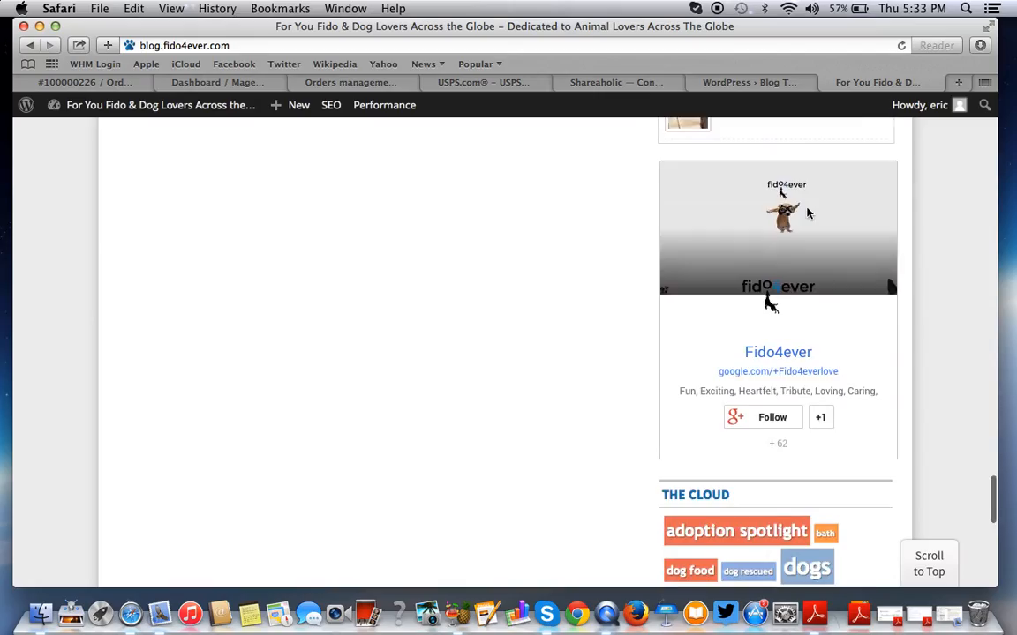
pyautogui.scroll(15, 808, 215)
pyautogui.scroll(10, 809, 214)
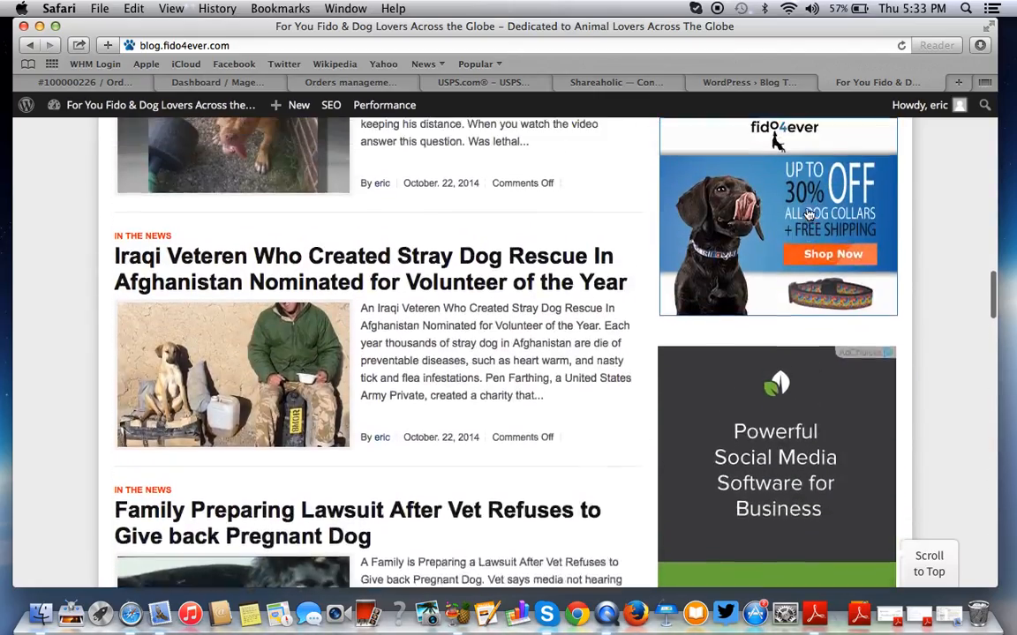
pyautogui.scroll(4, 808, 214)
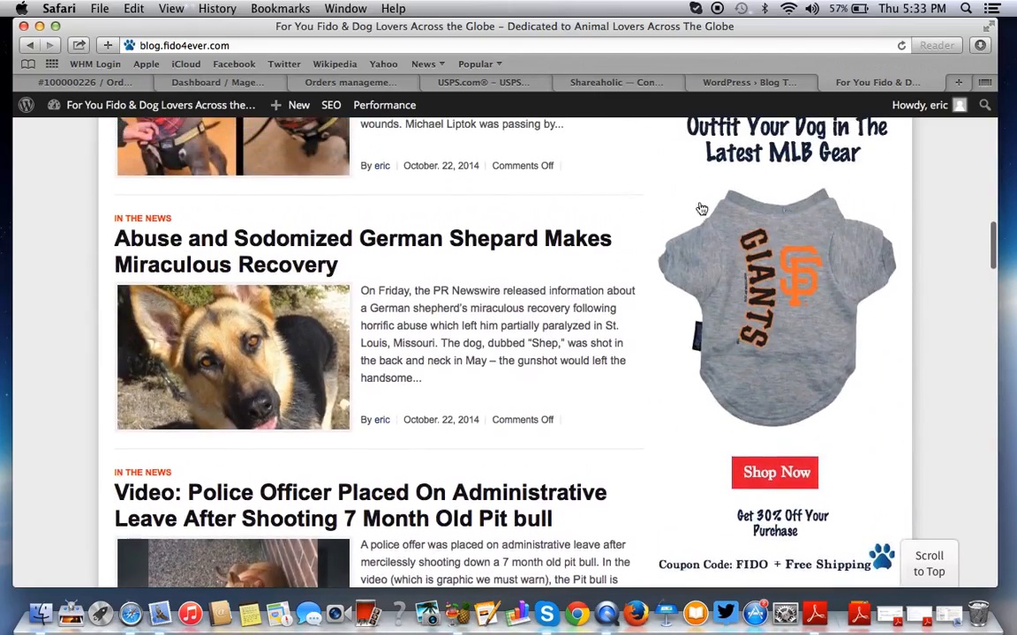
pyautogui.scroll(10, 527, 298)
pyautogui.scroll(10, 444, 235)
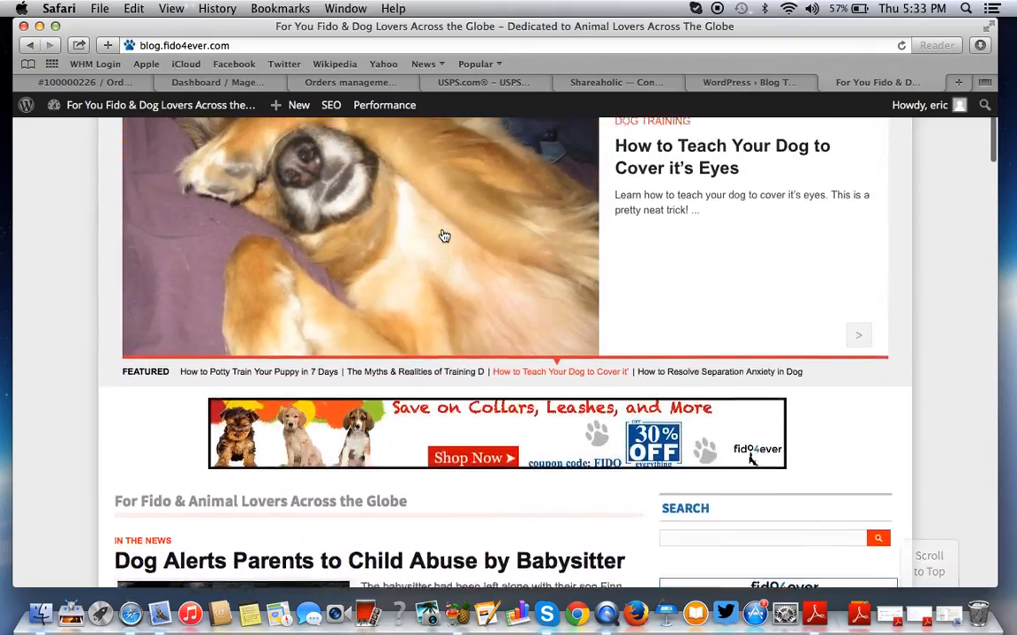
pyautogui.scroll(-4, 444, 236)
pyautogui.scroll(-10, 444, 235)
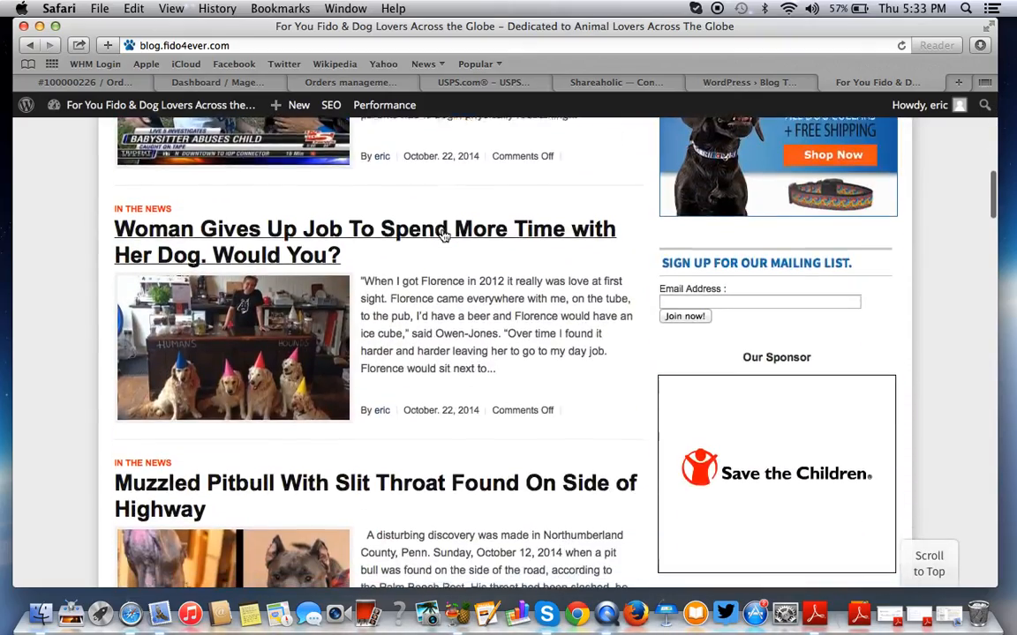
# Open the post "Woman Gives Up Job To Spend More Time with Her Dog" and examine its sharing, comment and related news sections
pyautogui.scroll(2, 437, 211)
pyautogui.click(434, 209)
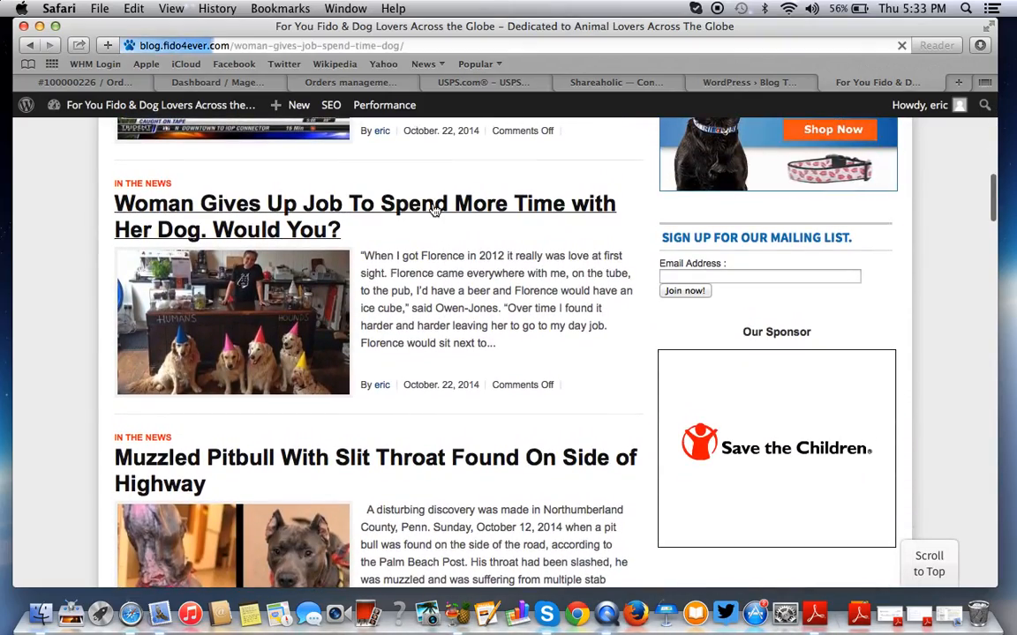
pyautogui.scroll(-8, 393, 283)
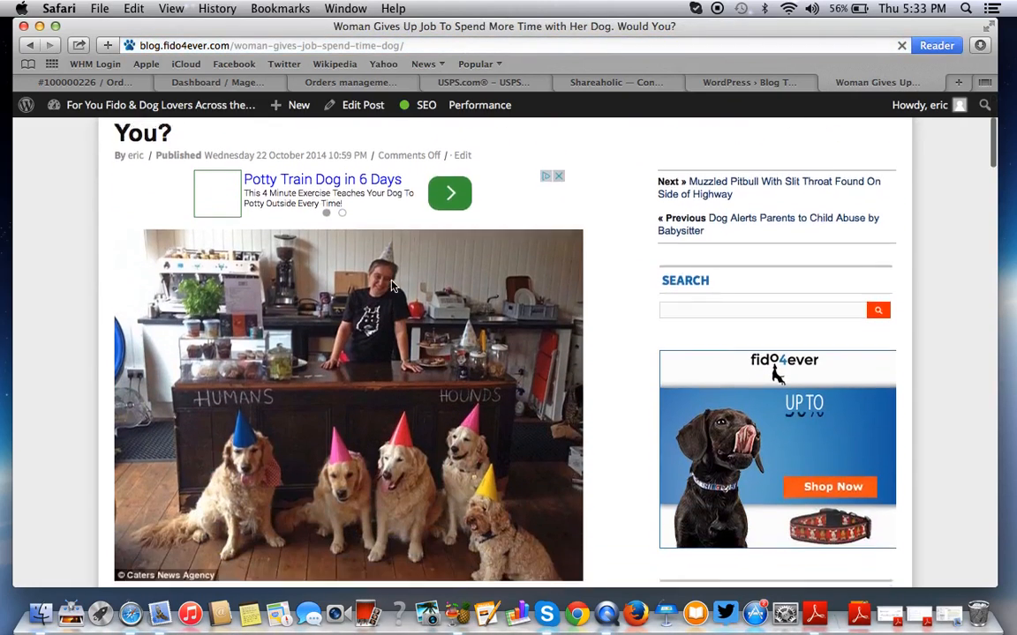
pyautogui.scroll(-10, 393, 285)
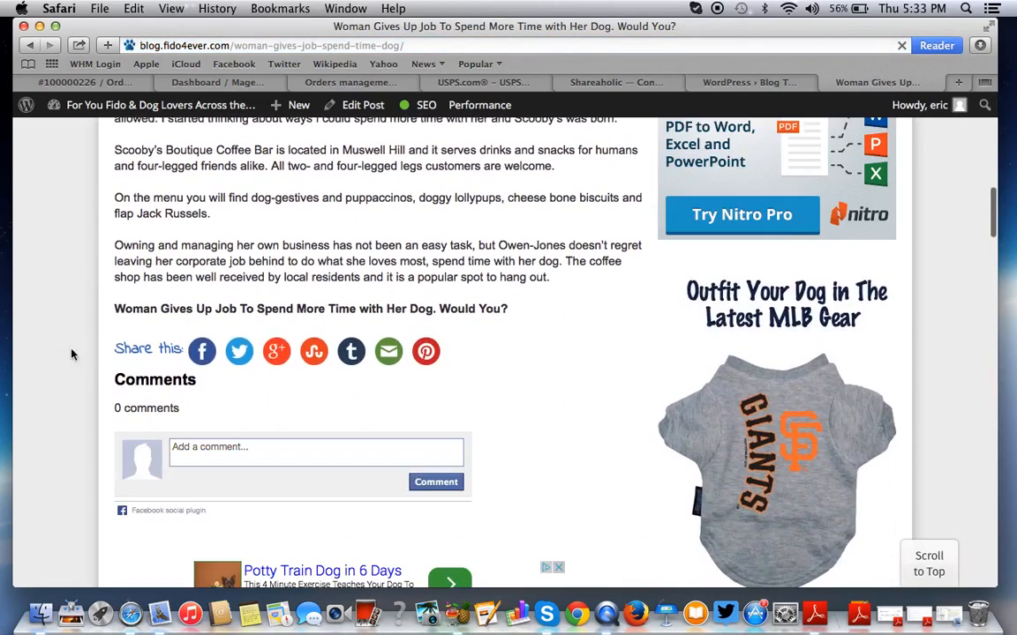
pyautogui.scroll(-3, 296, 381)
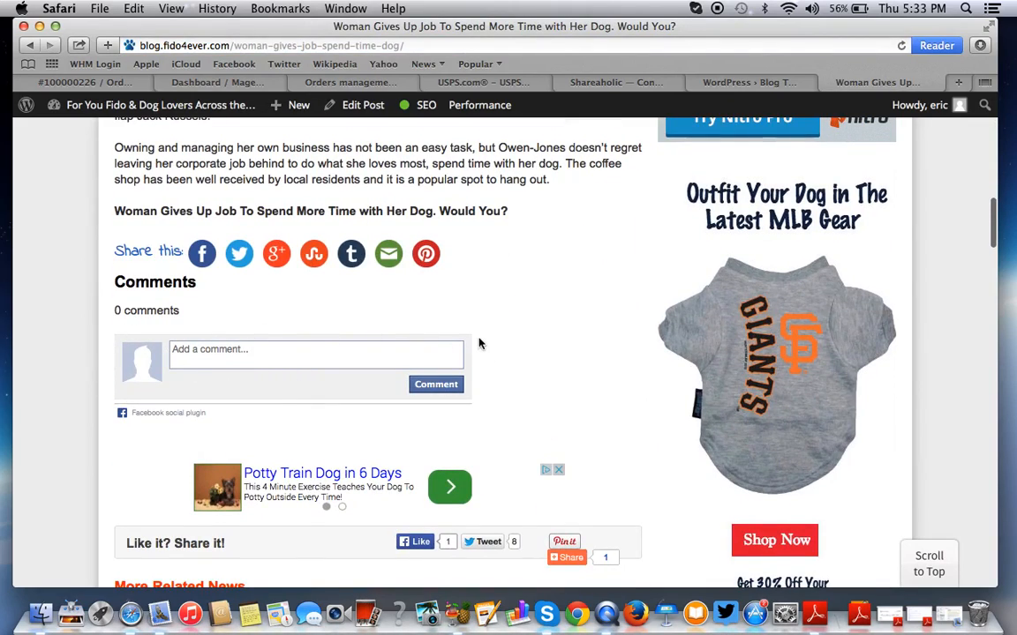
pyautogui.scroll(-6, 461, 406)
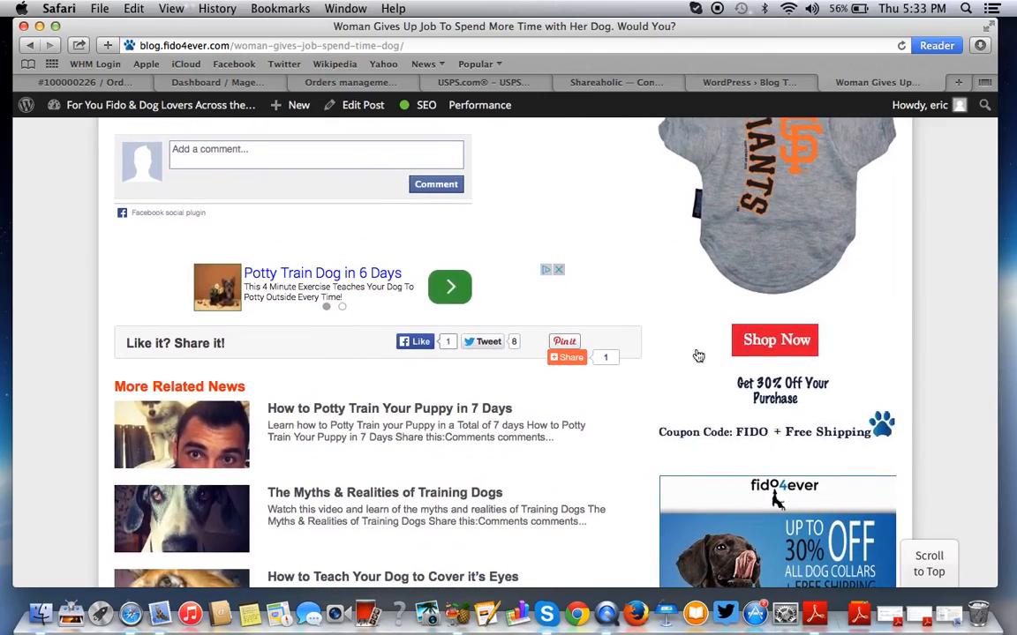
pyautogui.scroll(-10, 697, 358)
pyautogui.scroll(3, 724, 364)
pyautogui.scroll(20, 724, 361)
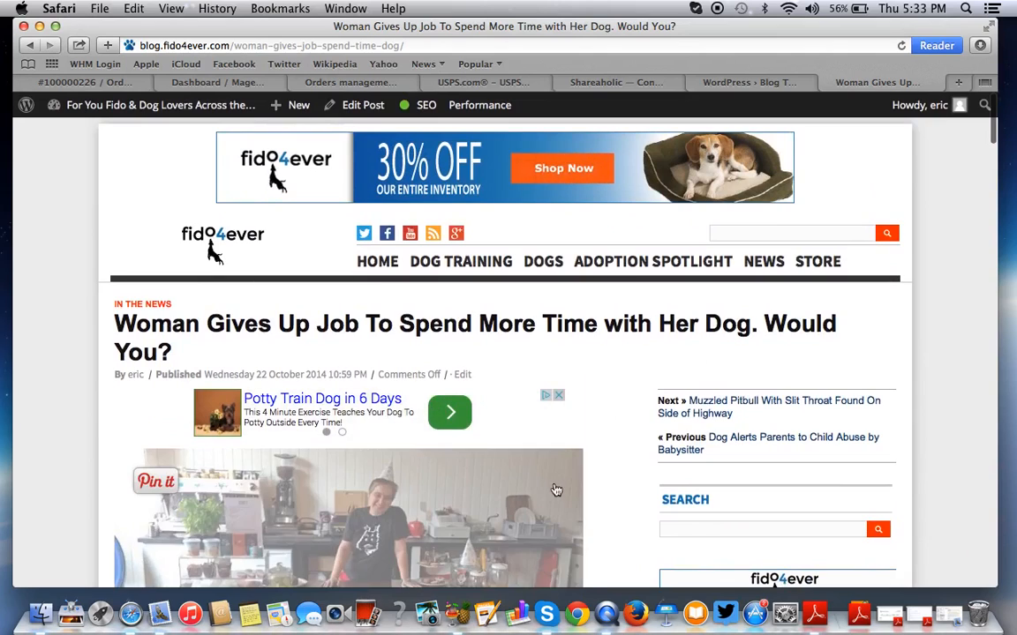
# Review the dog post's header, main photo and body text alongside the sidebar's mailing list and sponsor blocks
pyautogui.scroll(-2, 547, 488)
pyautogui.scroll(2, 547, 488)
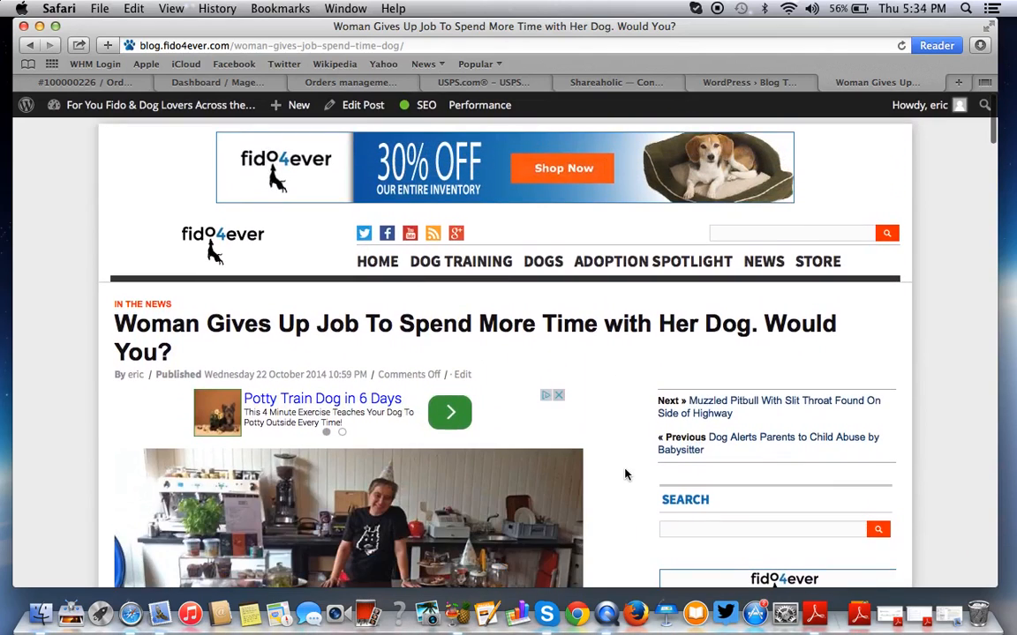
pyautogui.scroll(-3, 569, 451)
pyautogui.scroll(-8, 569, 445)
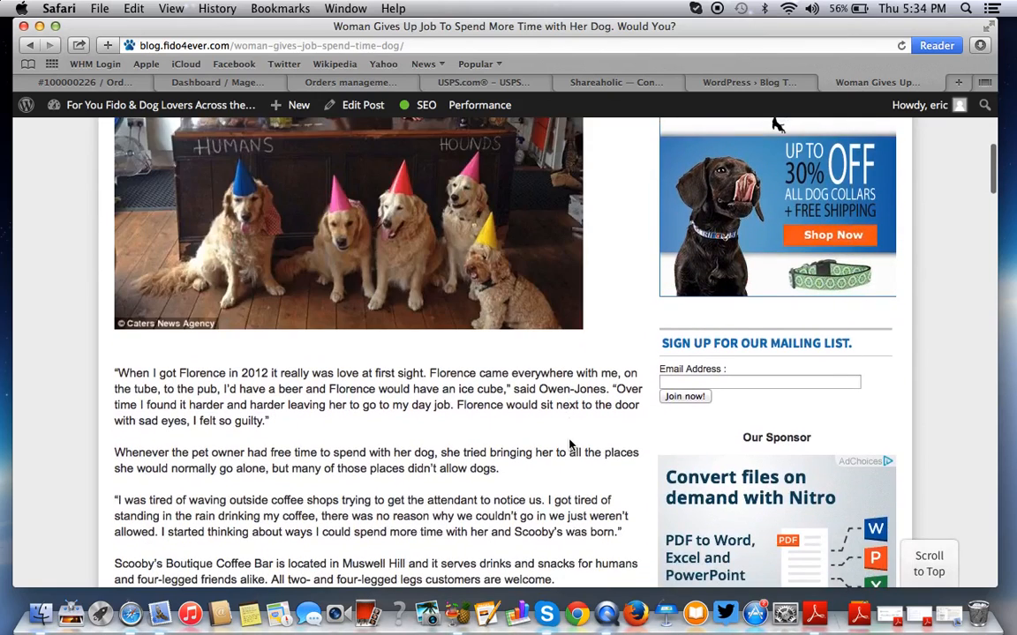
pyautogui.scroll(-1, 569, 446)
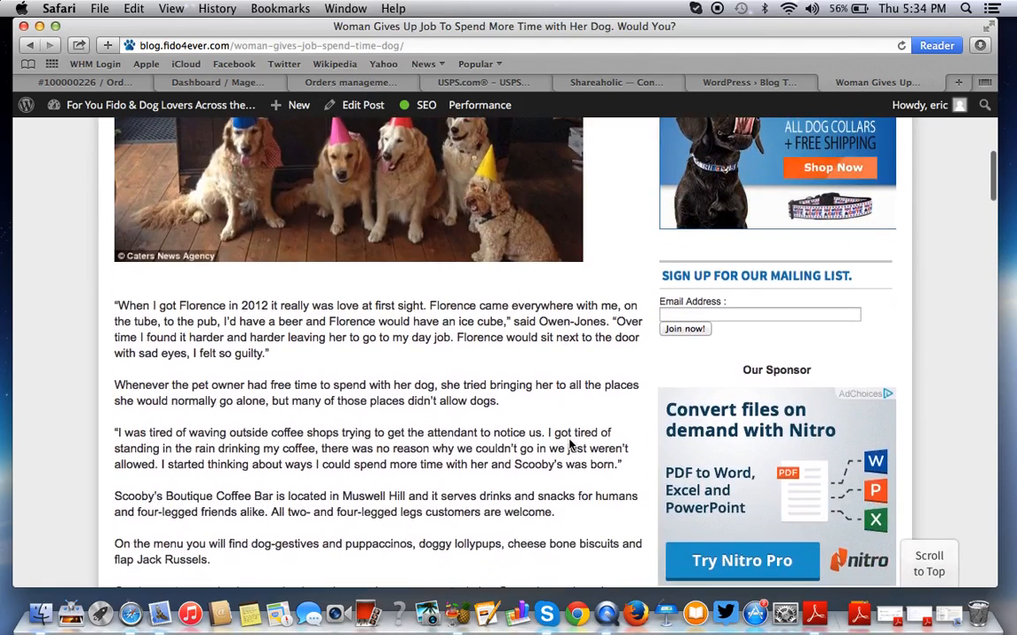
pyautogui.scroll(6, 572, 447)
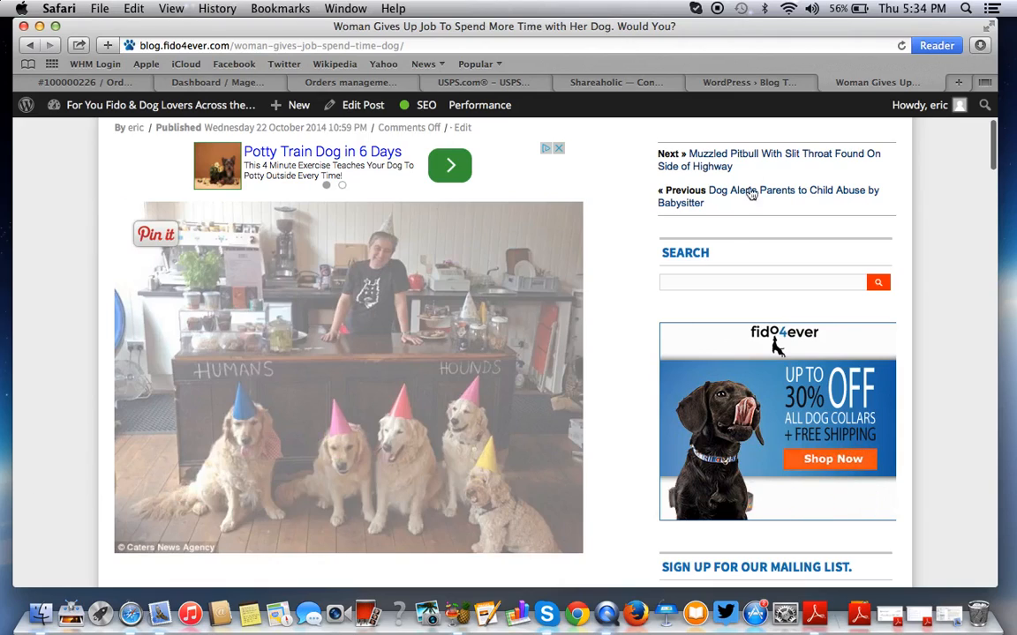
pyautogui.click(961, 82)
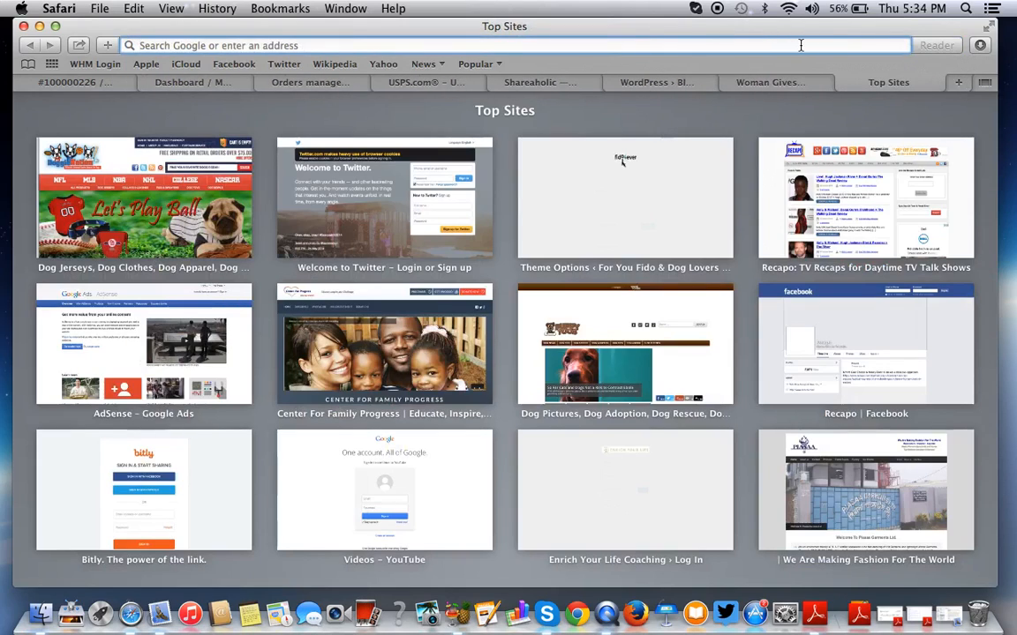
pyautogui.write('www.hg')
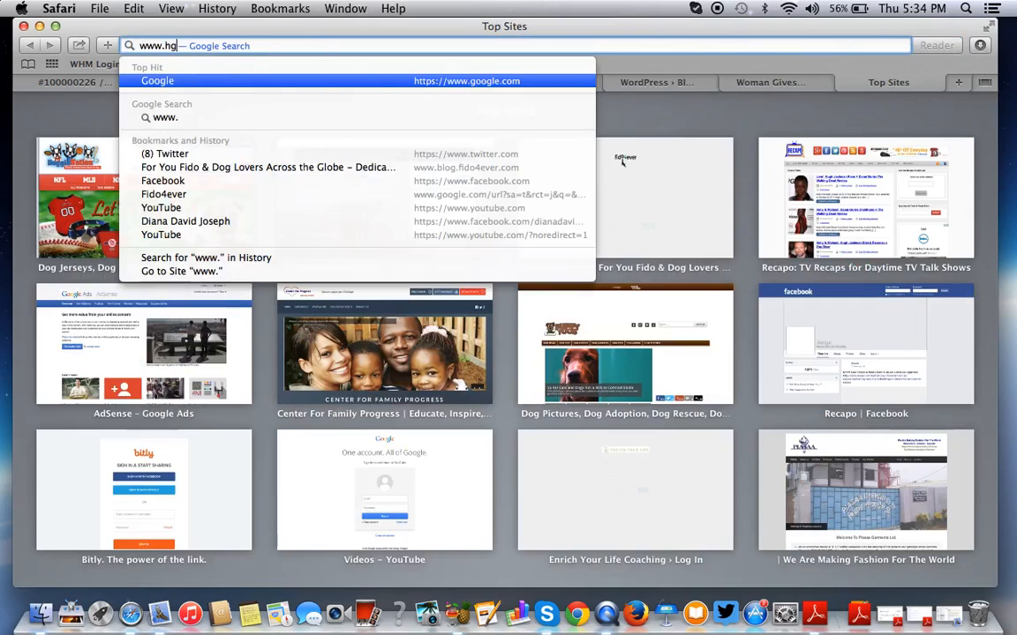
pyautogui.press('BackSpace')
pyautogui.press('BackSpace')
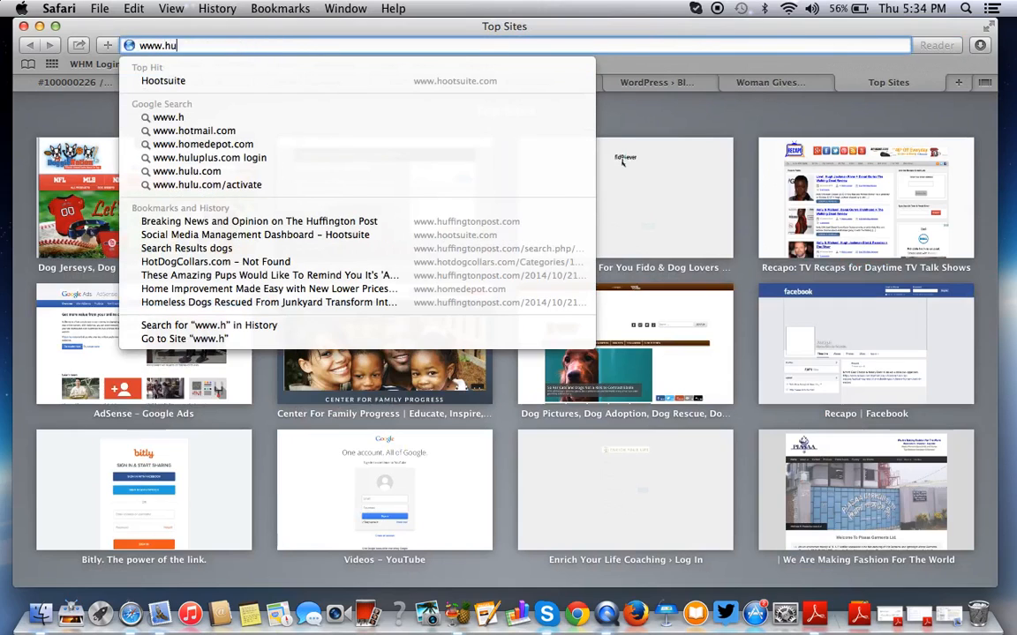
pyautogui.write('u')
pyautogui.press('Return')
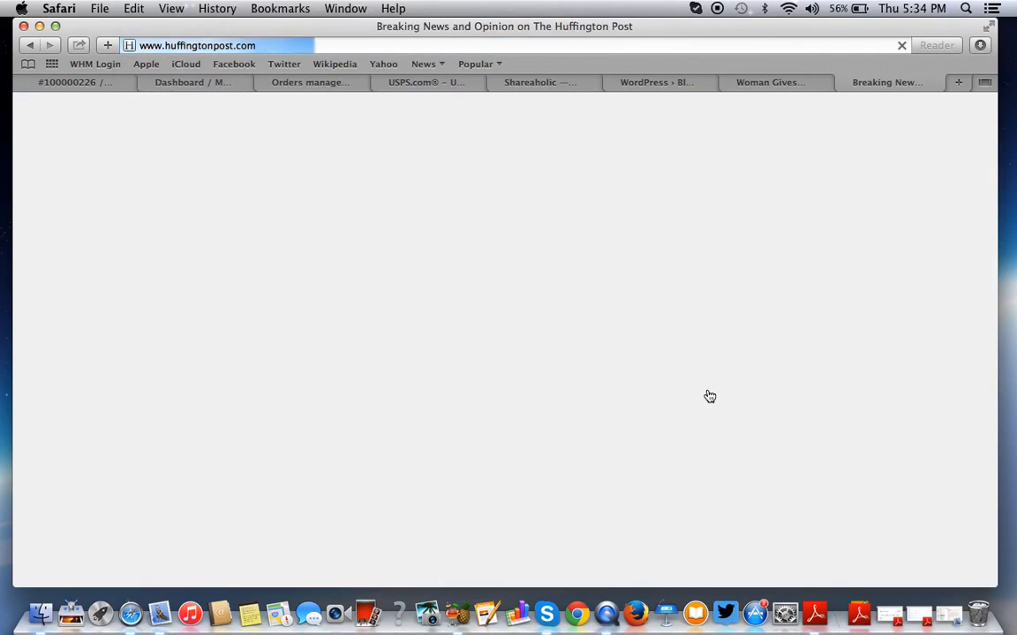
# Open the story "Judge Swats Down Conservative Lawsuit Against IRS" and examine its header, share buttons, body text and embedded opinion
pyautogui.scroll(-3, 605, 365)
pyautogui.scroll(-10, 605, 365)
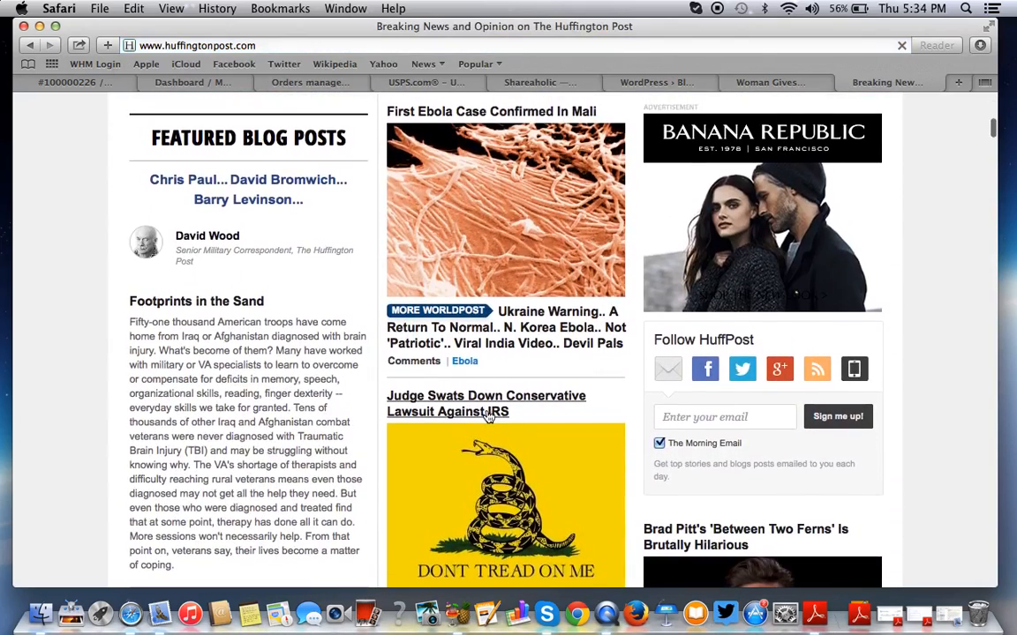
pyautogui.click(488, 414)
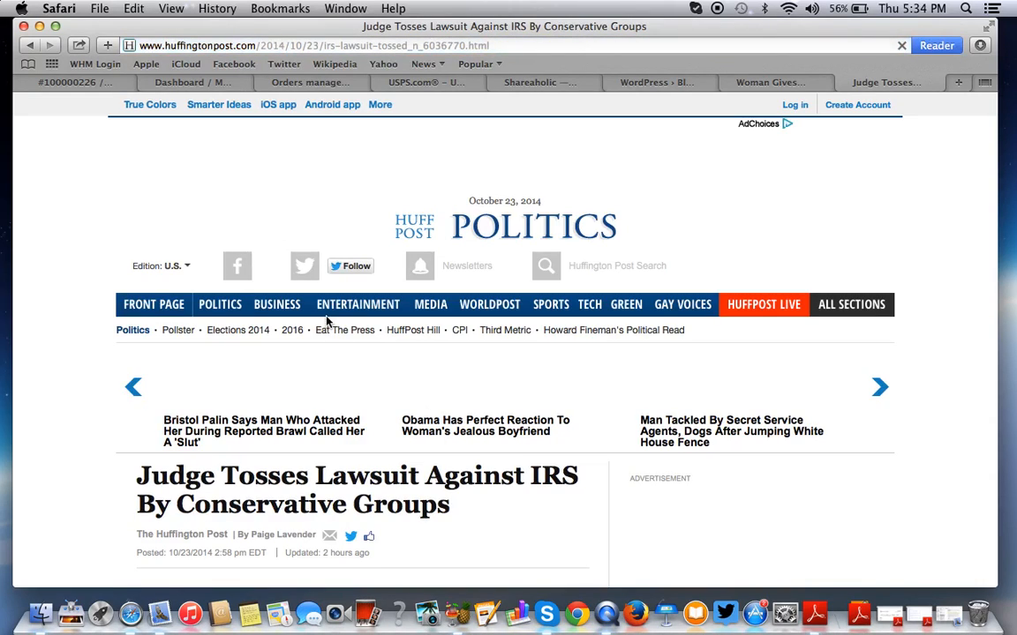
pyautogui.scroll(-10, 327, 322)
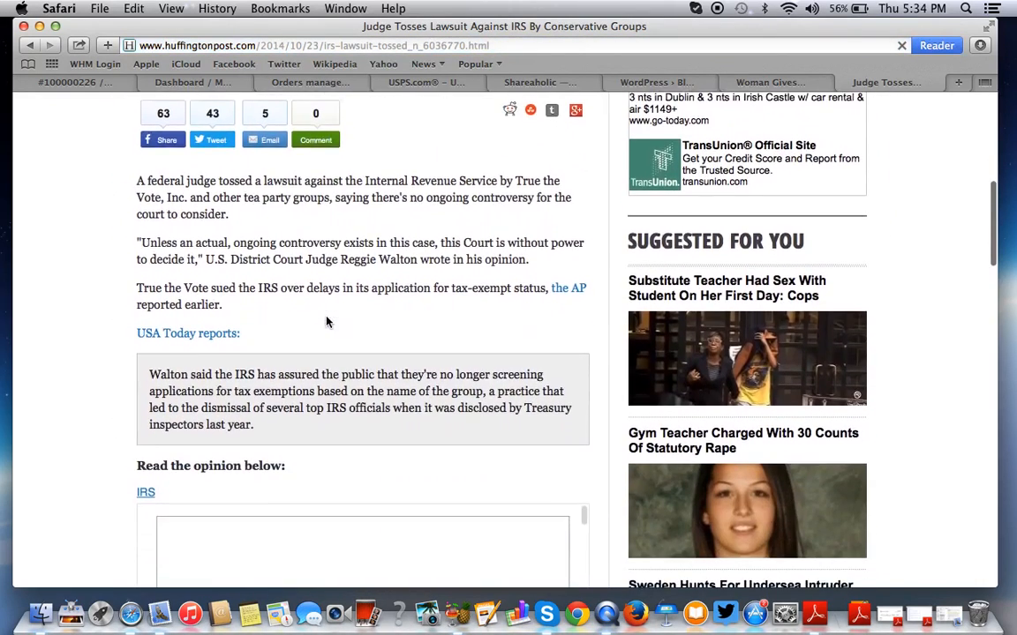
pyautogui.scroll(-5, 326, 322)
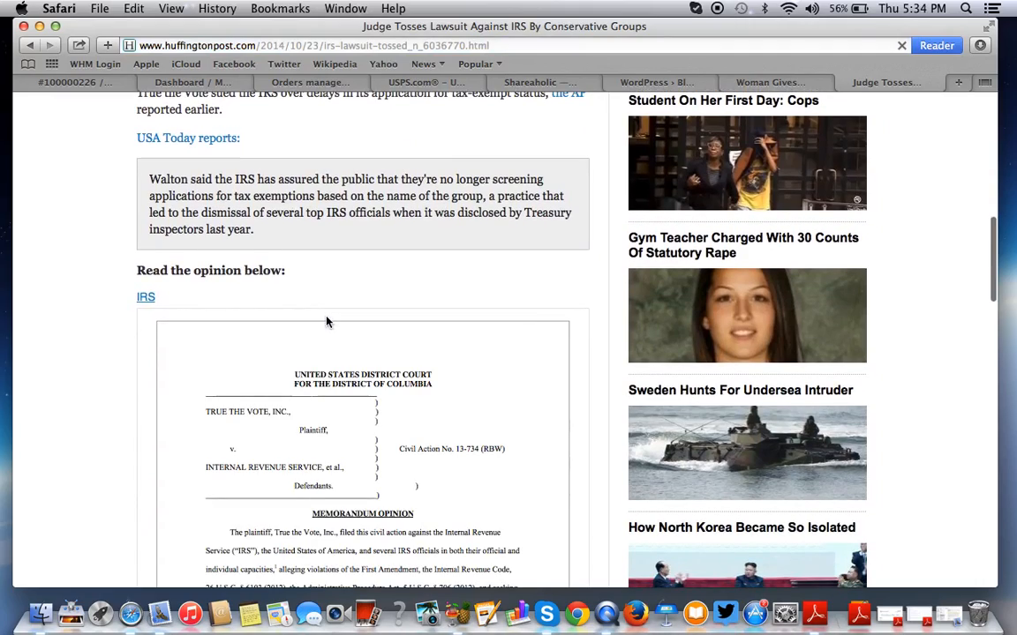
pyautogui.scroll(15, 326, 322)
pyautogui.scroll(-3, 326, 322)
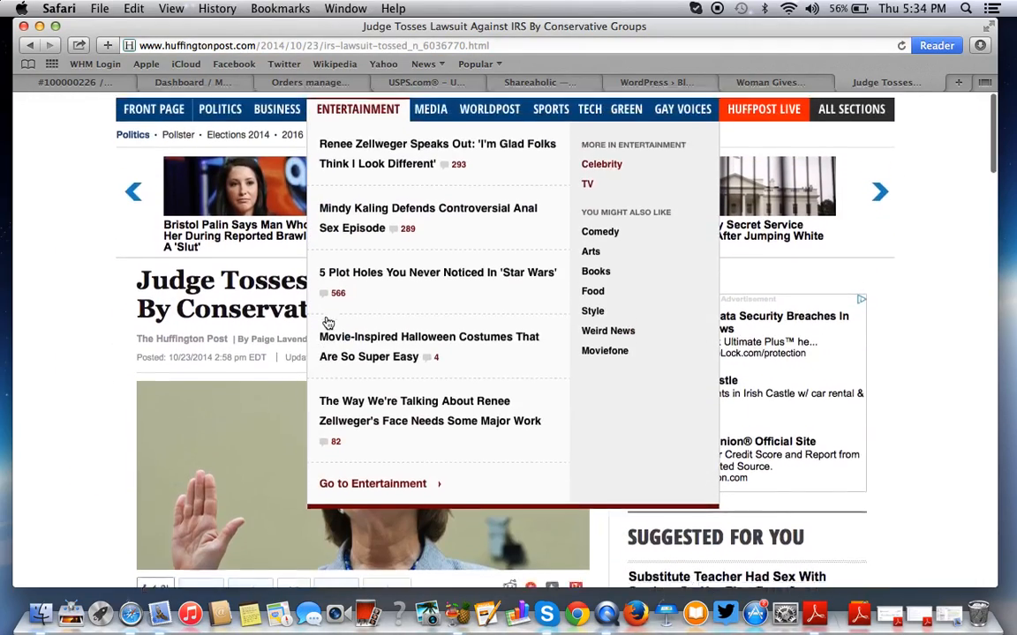
# Examine the IRS lawsuit article's body text, floating share buttons and embedded court opinion
pyautogui.scroll(1, 326, 323)
pyautogui.scroll(-10, 42, 402)
pyautogui.scroll(-2, 41, 402)
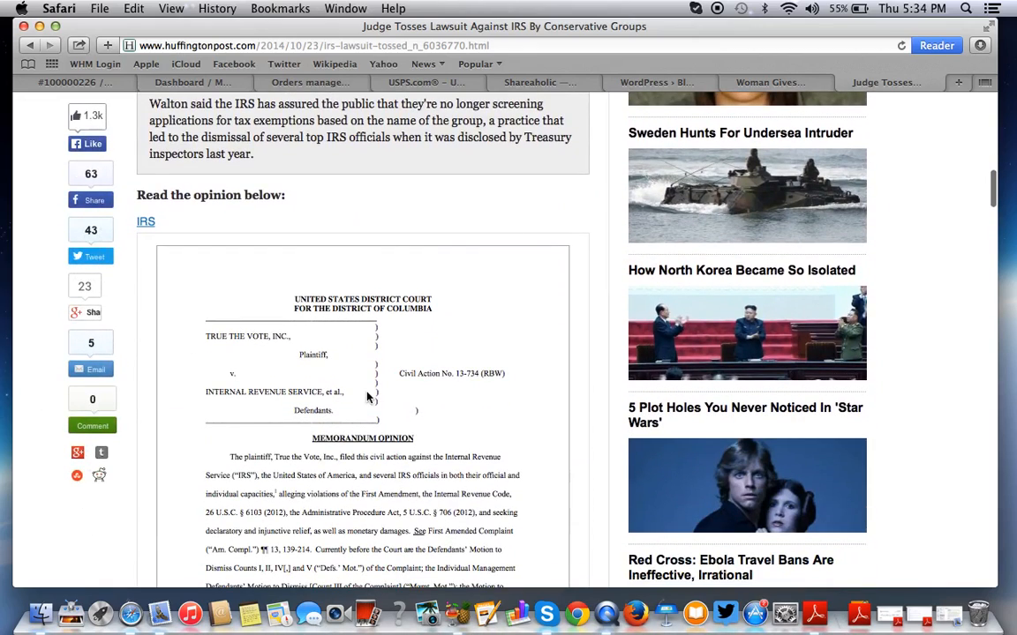
pyautogui.scroll(1, 369, 399)
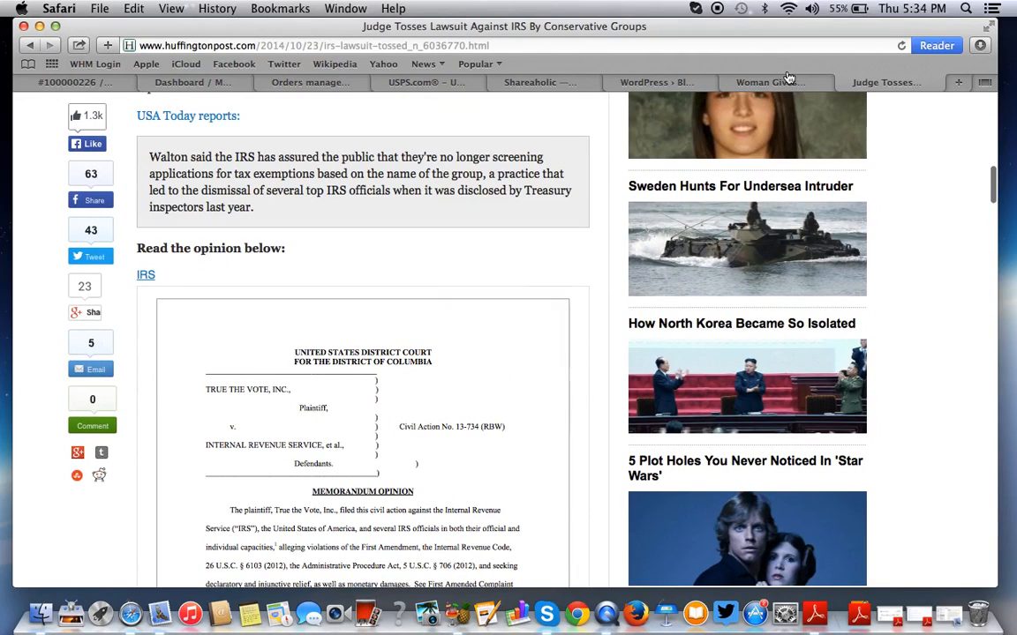
# Search WordPress.org for "shareoholic" and open the Shareaholic plugin's page
pyautogui.click(554, 85)
pyautogui.click(644, 84)
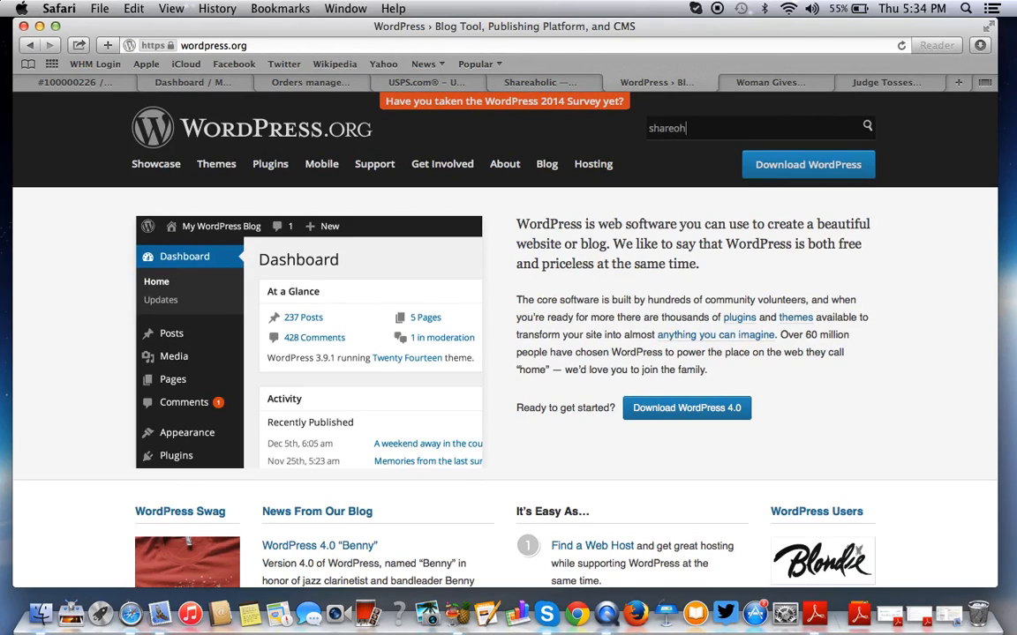
pyautogui.press('Return')
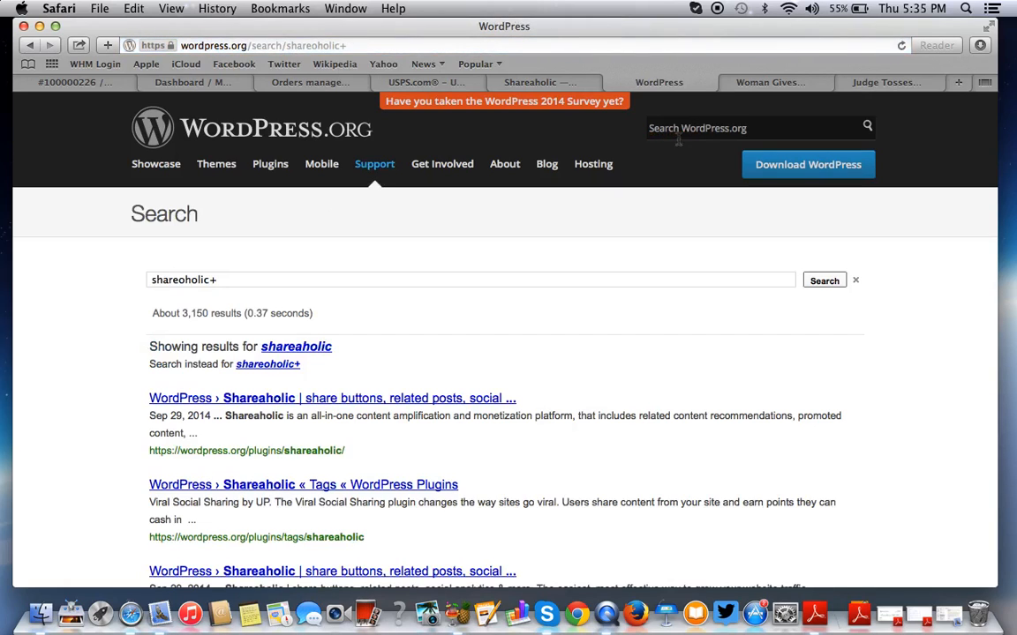
pyautogui.scroll(-3, 214, 348)
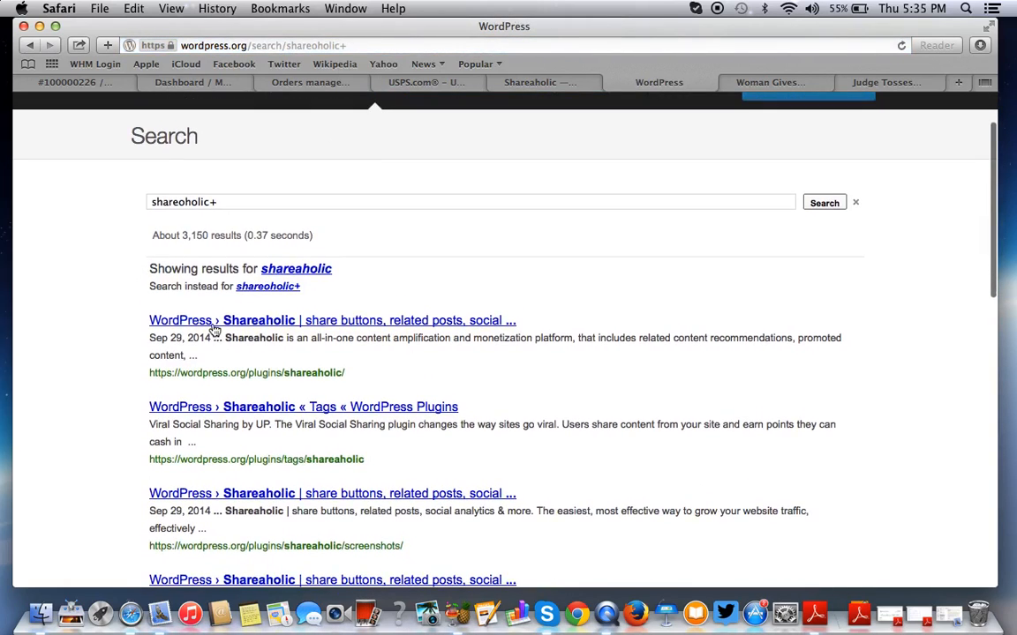
pyautogui.click(190, 321)
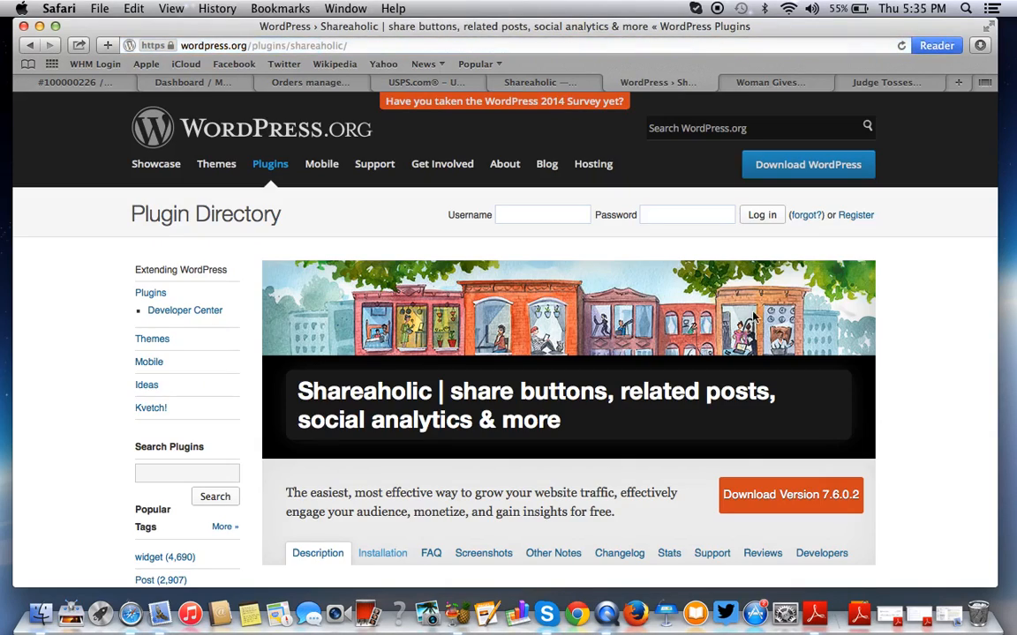
# Download version 7.6.0.2 of the Shareaholic plugin from its directory page
pyautogui.scroll(-2, 578, 350)
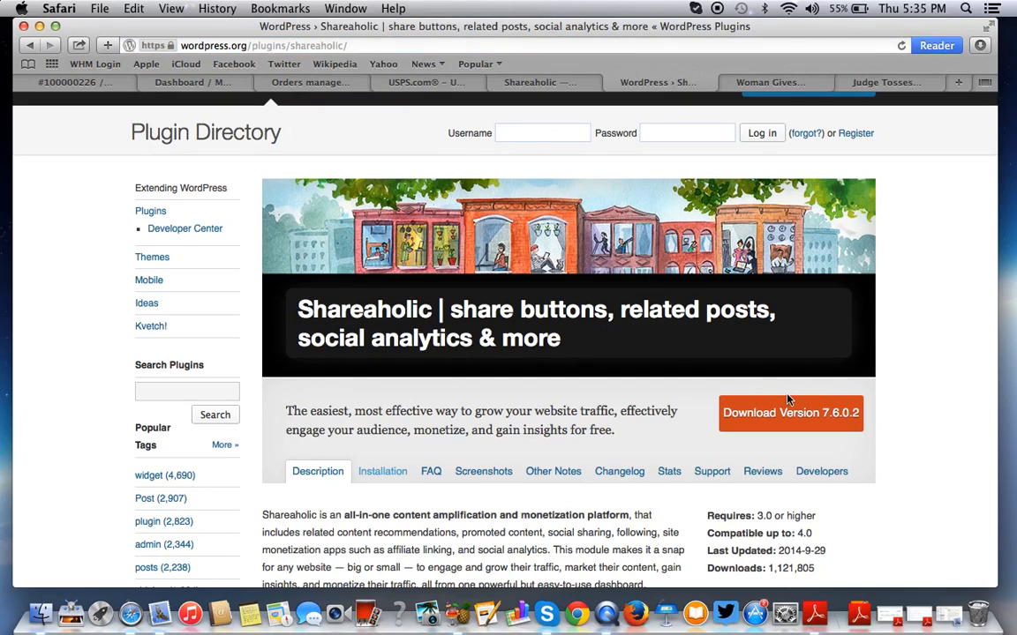
pyautogui.scroll(-2, 788, 399)
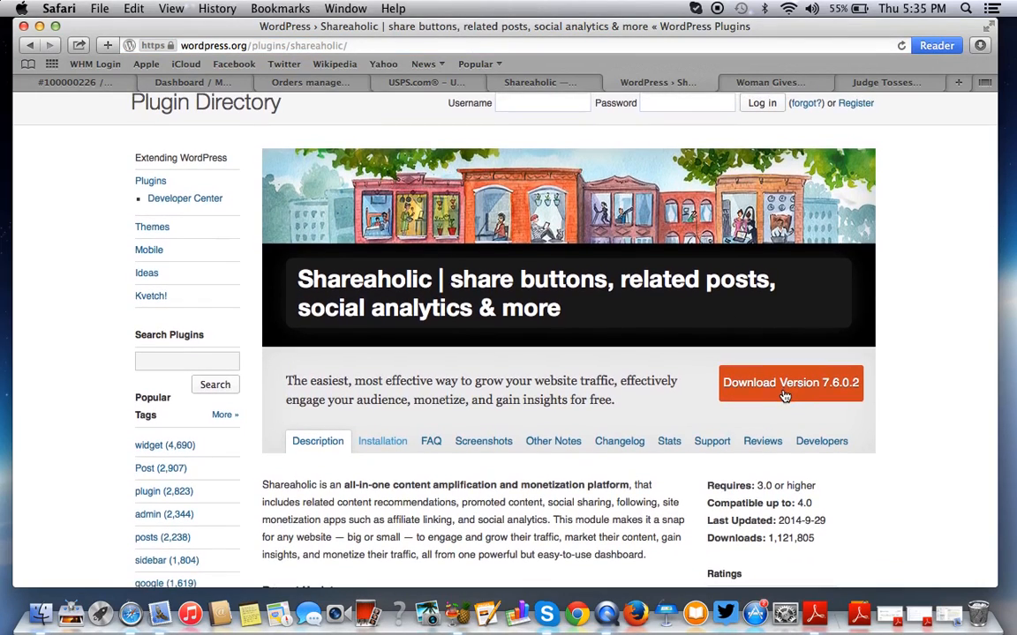
pyautogui.click(785, 394)
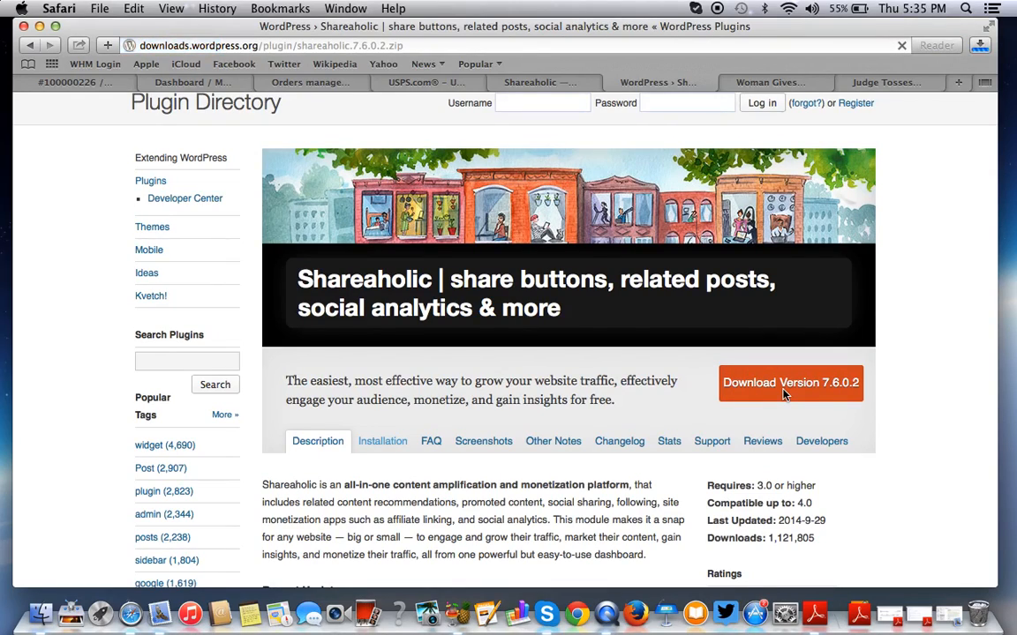
# Reveal the newly downloaded shareaholic-2 folder in Finder
pyautogui.click(981, 49)
pyautogui.click(818, 128)
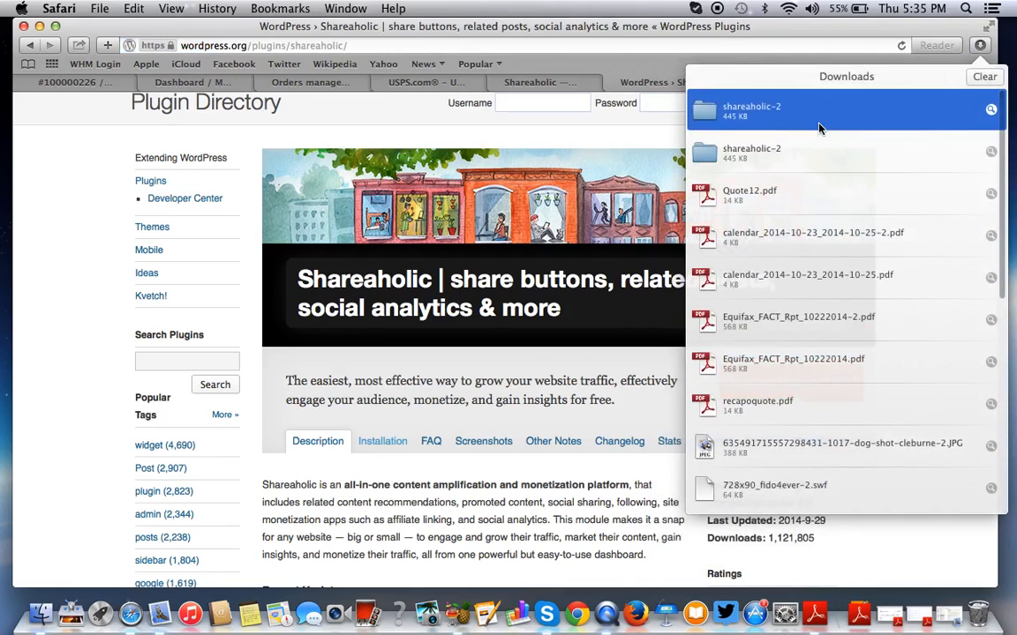
pyautogui.rightClick(818, 128)
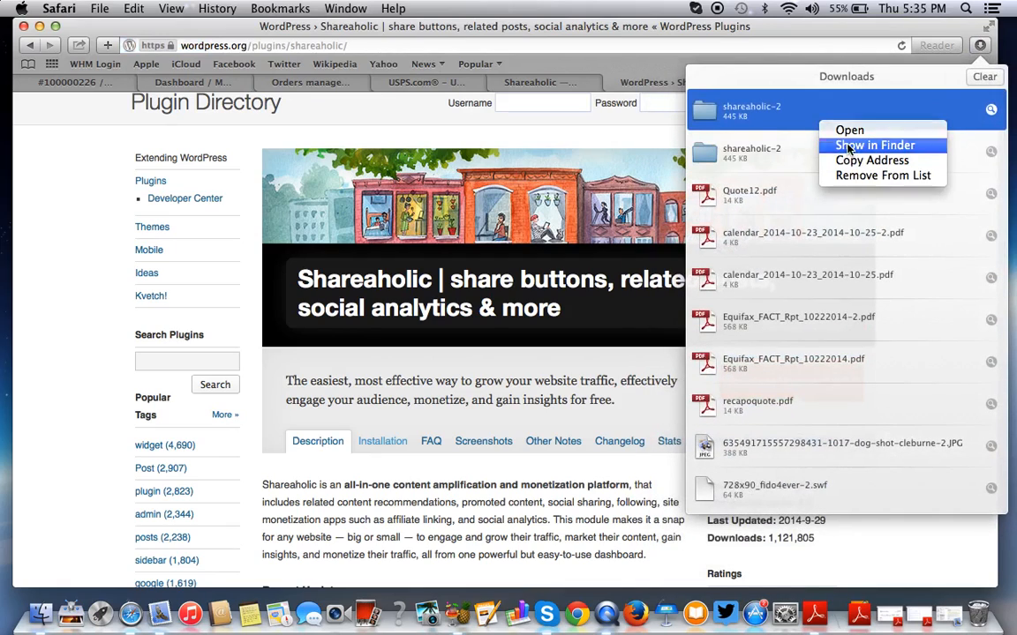
pyautogui.click(849, 147)
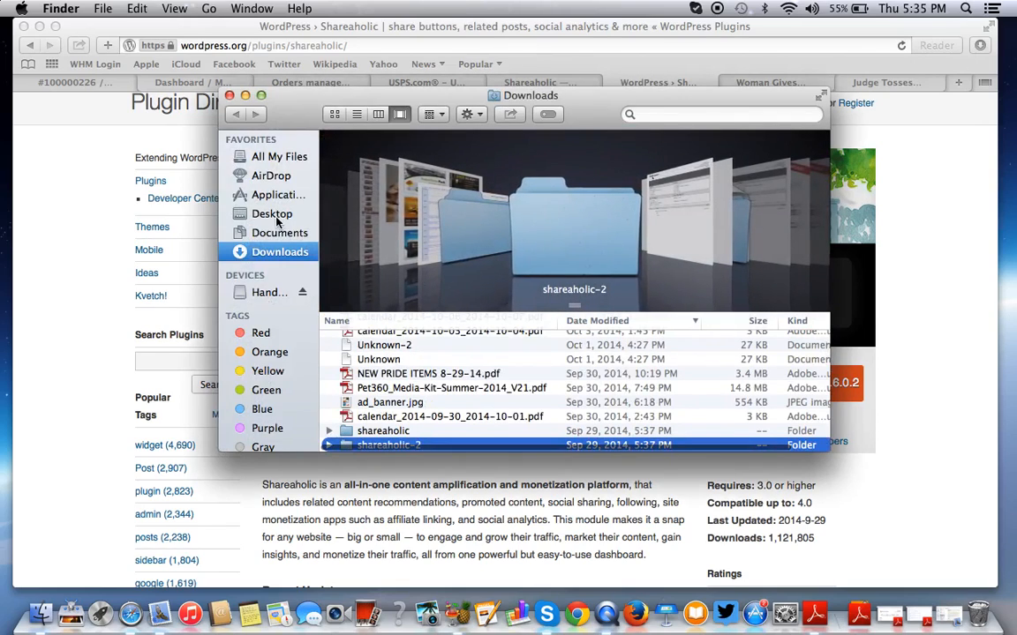
# Look through the contents of the Desktop and Downloads folders in Finder for the shareaholic-2 folder
pyautogui.click(273, 214)
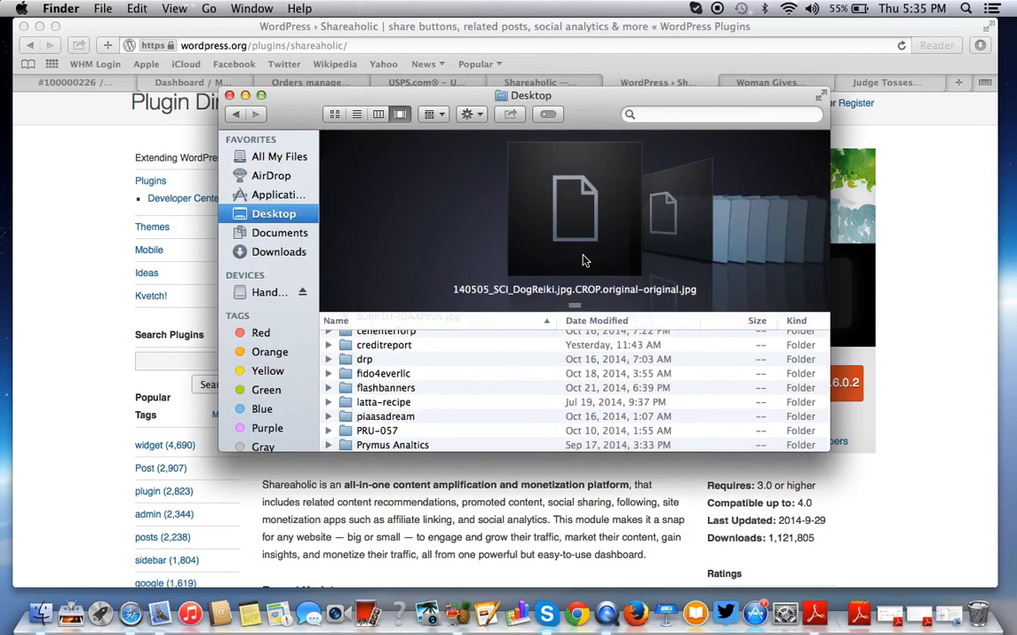
pyautogui.click(692, 220)
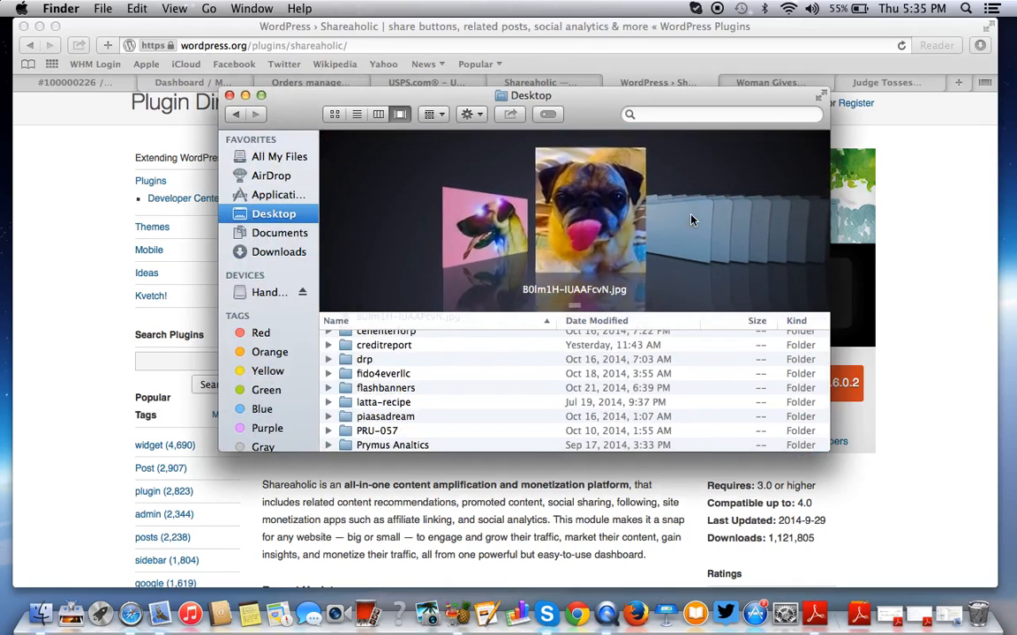
pyautogui.click(691, 220)
pyautogui.click(692, 220)
pyautogui.scroll(-5, 515, 386)
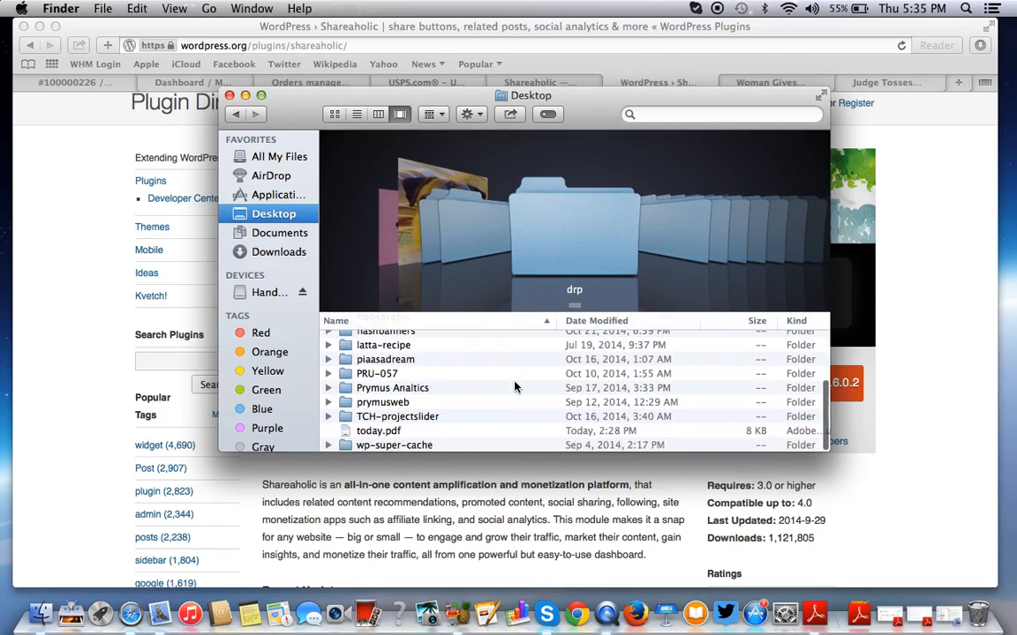
pyautogui.scroll(5, 515, 387)
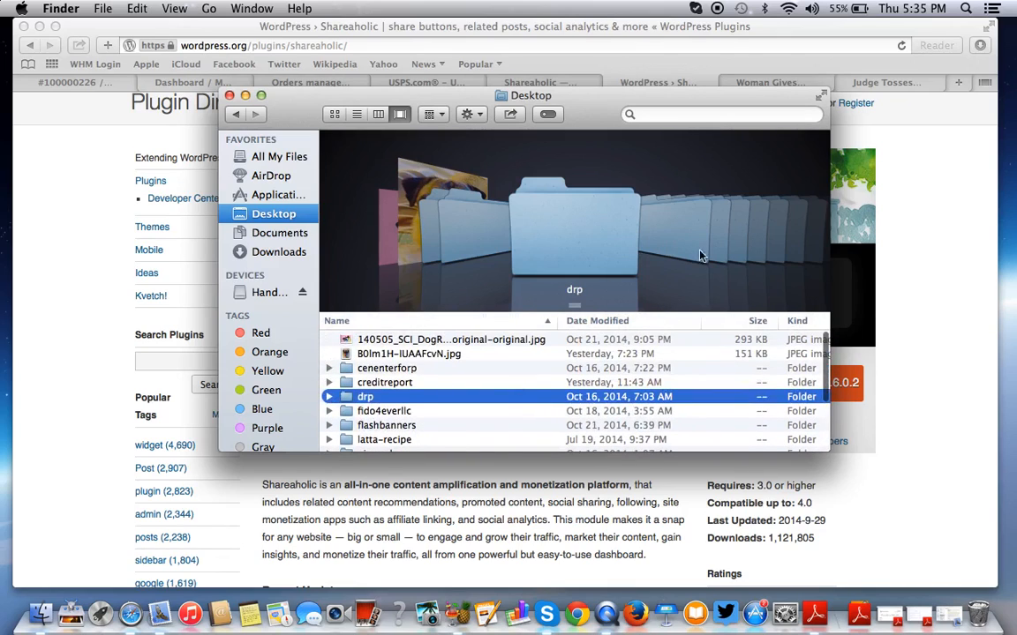
pyautogui.hscroll(10, 728, 234)
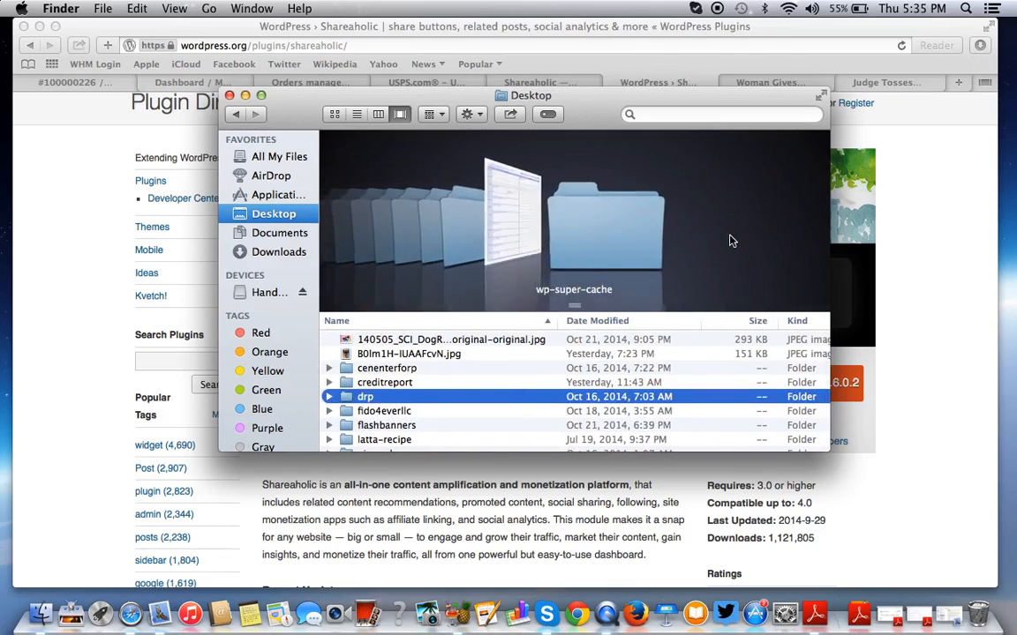
pyautogui.hscroll(-5, 406, 212)
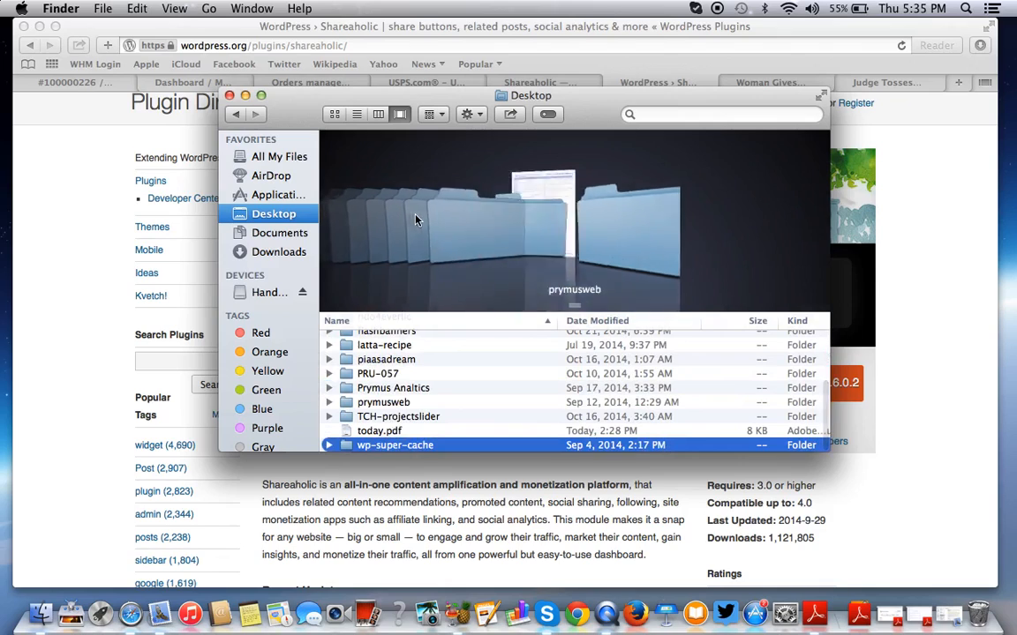
pyautogui.click(282, 253)
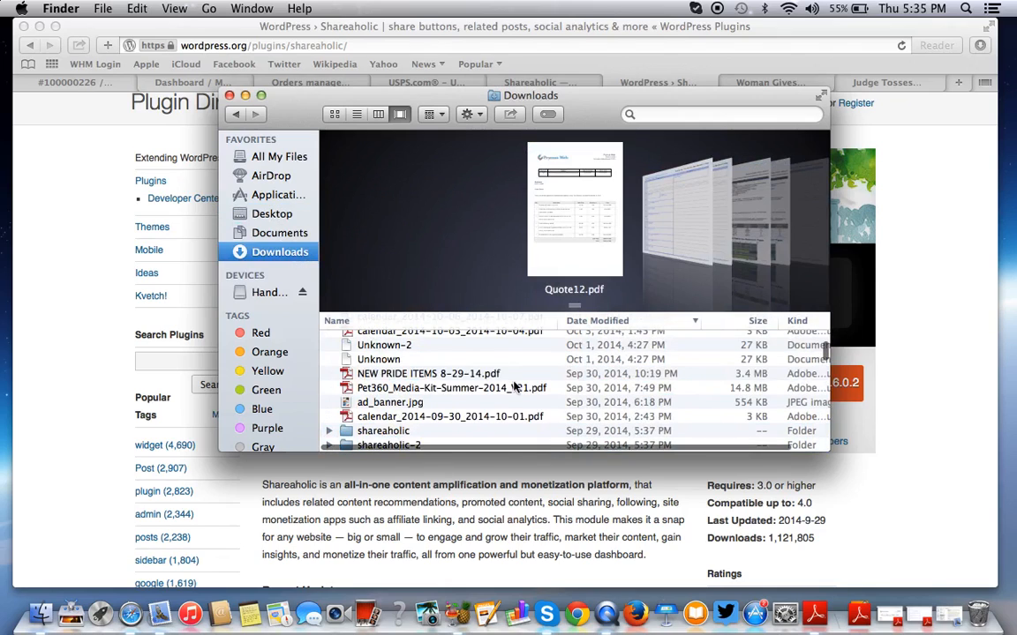
pyautogui.scroll(5, 505, 353)
pyautogui.scroll(-3, 505, 353)
pyautogui.scroll(3, 453, 415)
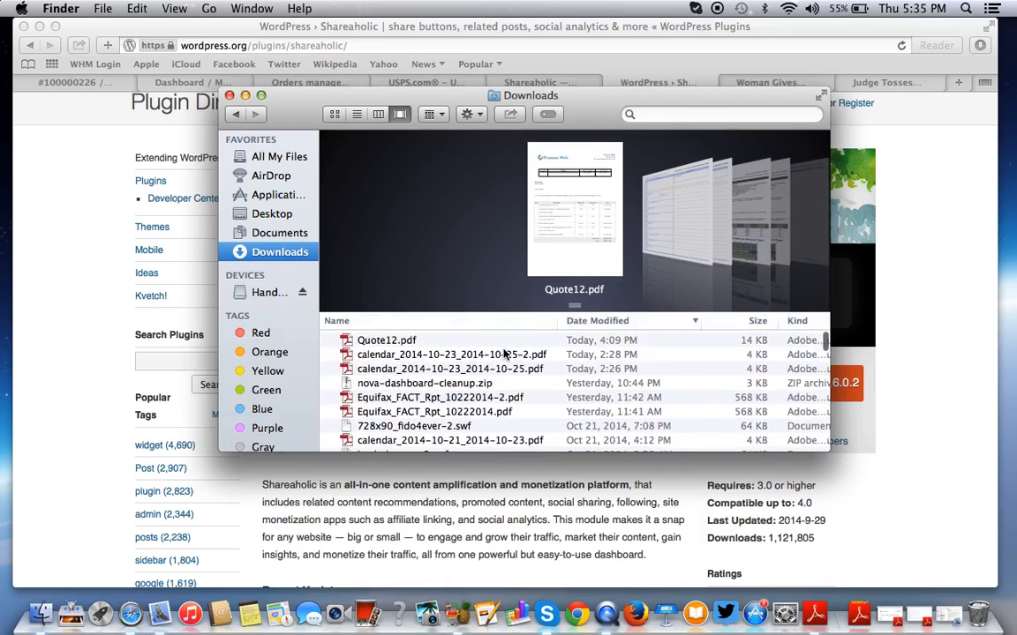
# Reveal the shareaholic-2 download again, move the folder to the Desktop and close the Finder window
pyautogui.click(982, 45)
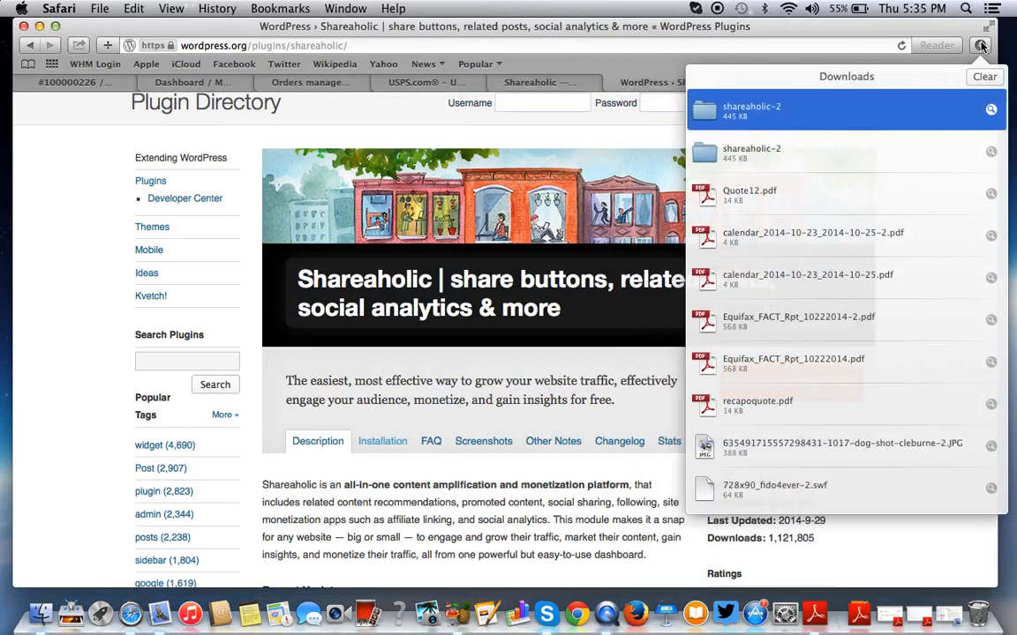
pyautogui.rightClick(810, 123)
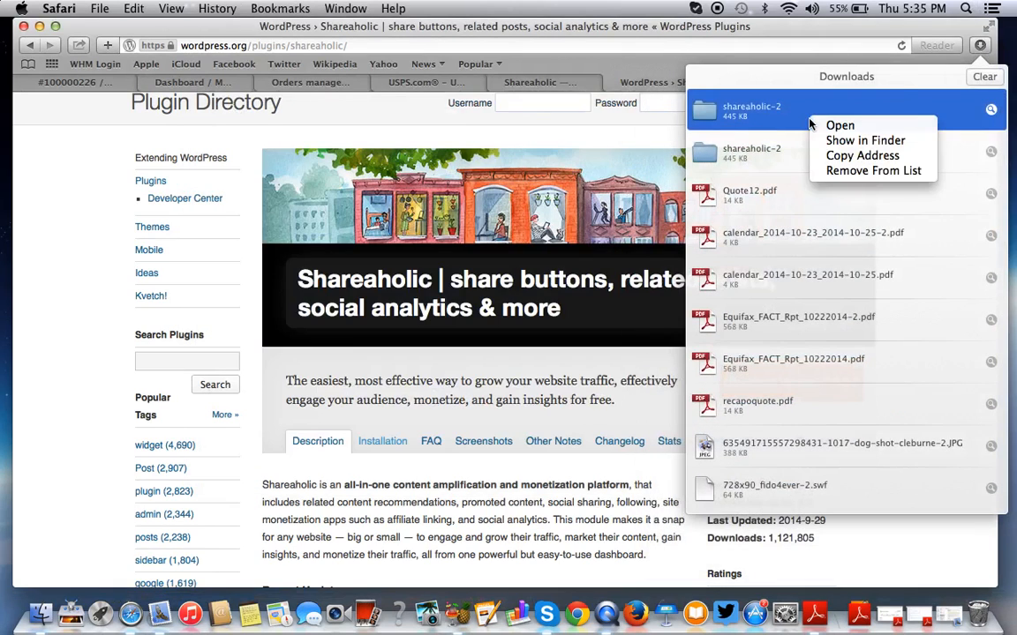
pyautogui.click(860, 141)
pyautogui.moveTo(559, 231); pyautogui.dragTo(275, 216)
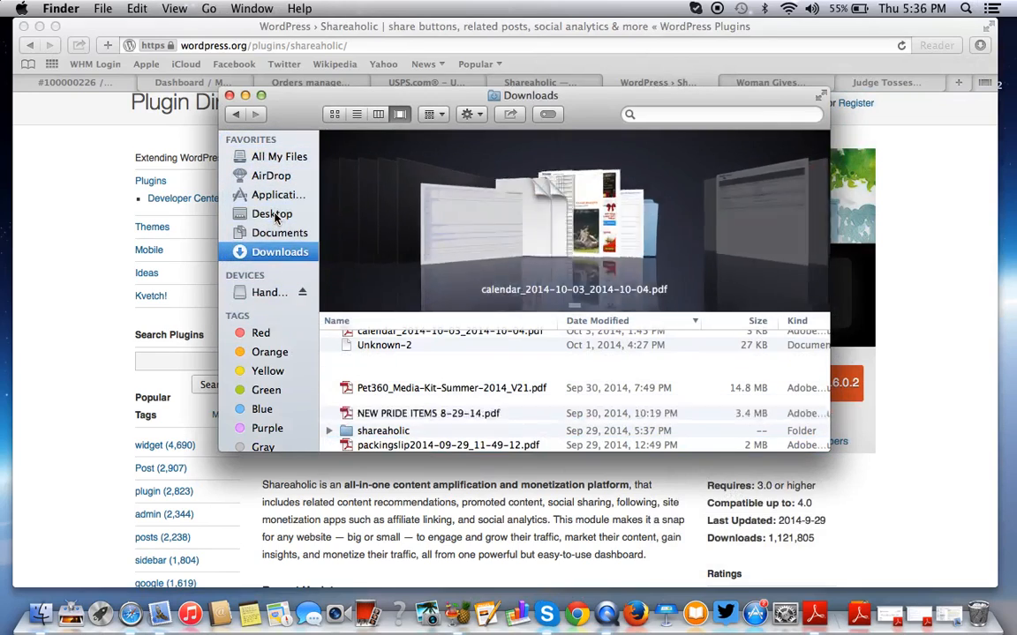
pyautogui.click(228, 96)
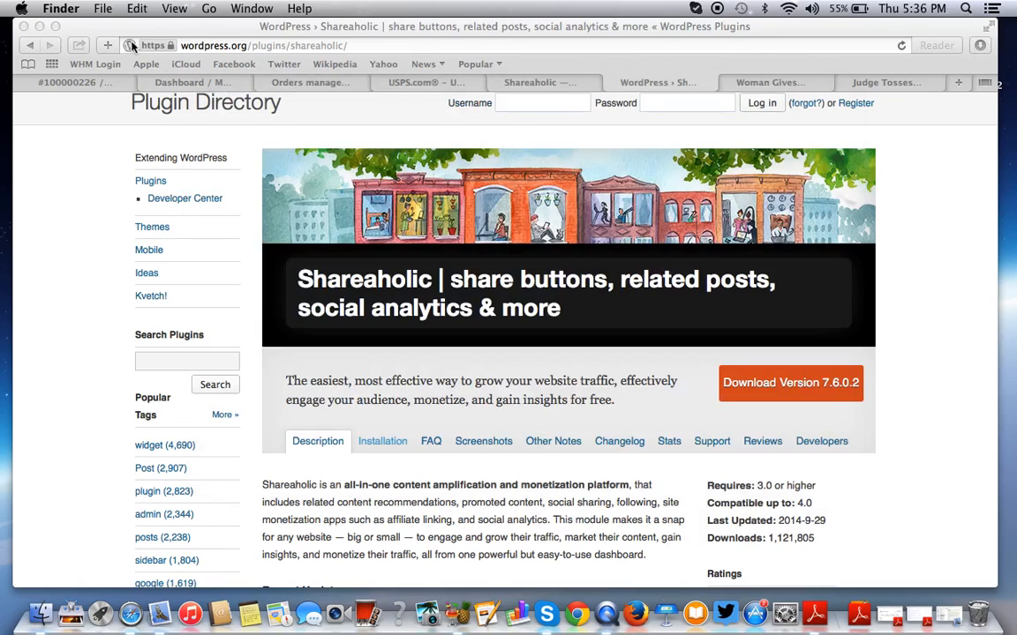
# Compress the shareaholic-2 folder on the desktop into a zip archive and place the archive near the folder
pyautogui.click(39, 26)
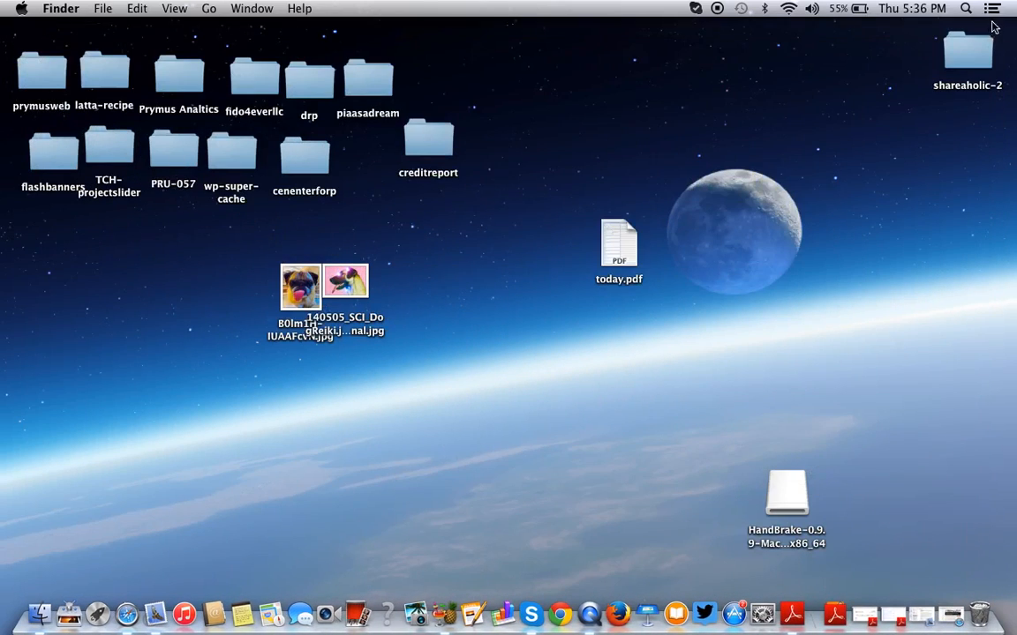
pyautogui.moveTo(982, 54); pyautogui.dragTo(508, 402)
pyautogui.rightClick(509, 402)
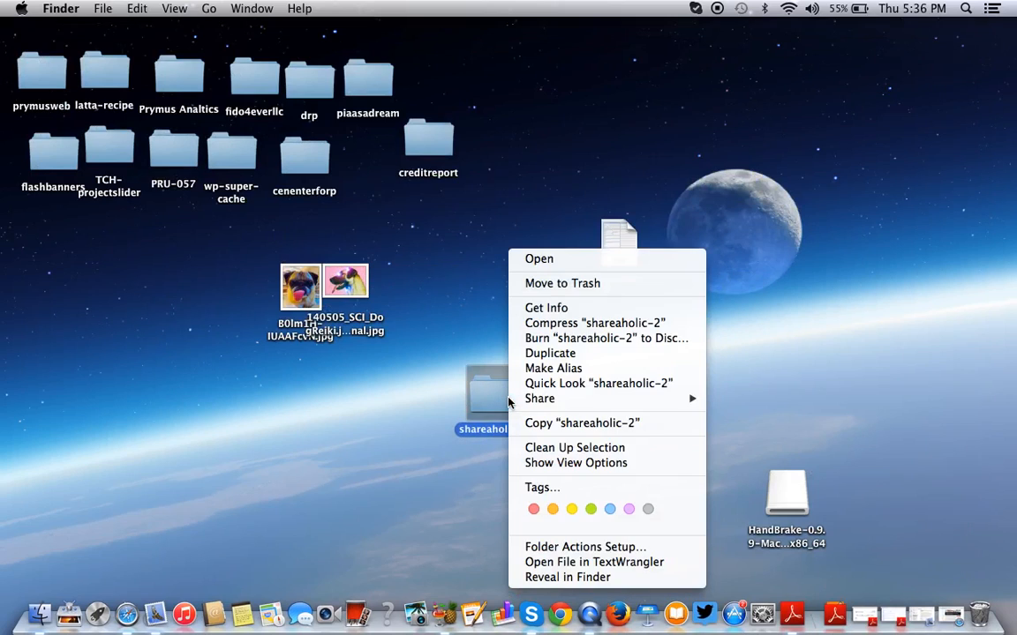
pyautogui.click(582, 324)
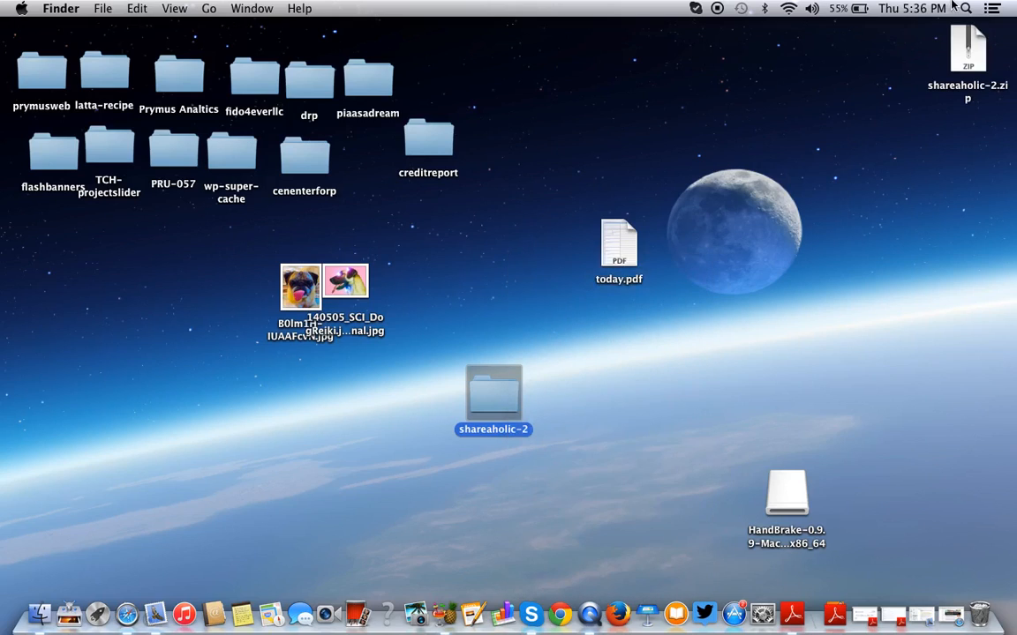
pyautogui.moveTo(965, 31); pyautogui.dragTo(631, 444)
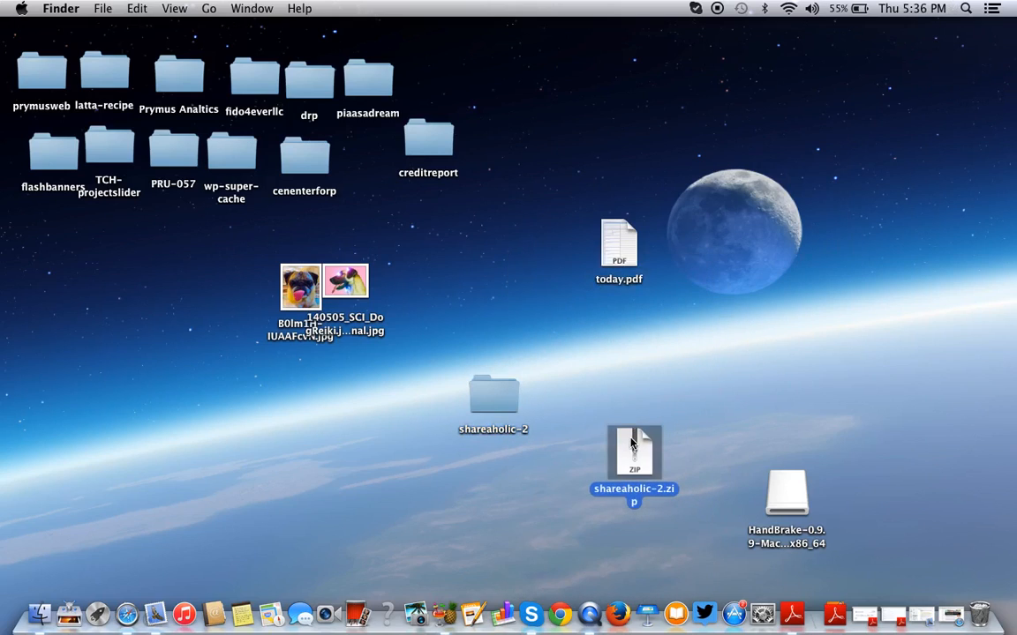
# Return to Safari and, from the dog blog's WordPress dashboard, open the page for adding new plugins
pyautogui.click(950, 613)
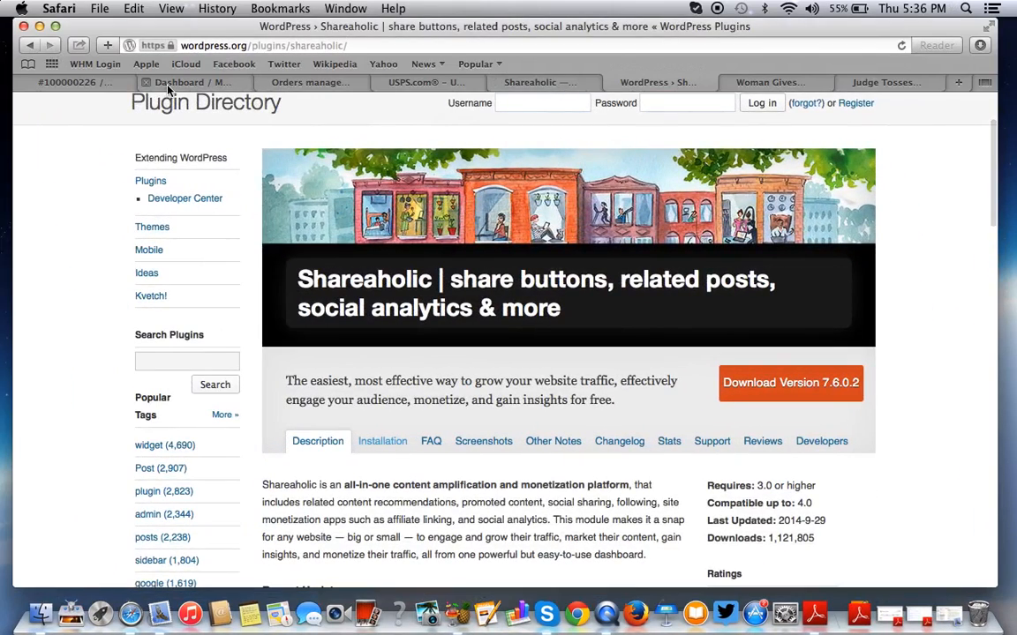
pyautogui.click(167, 83)
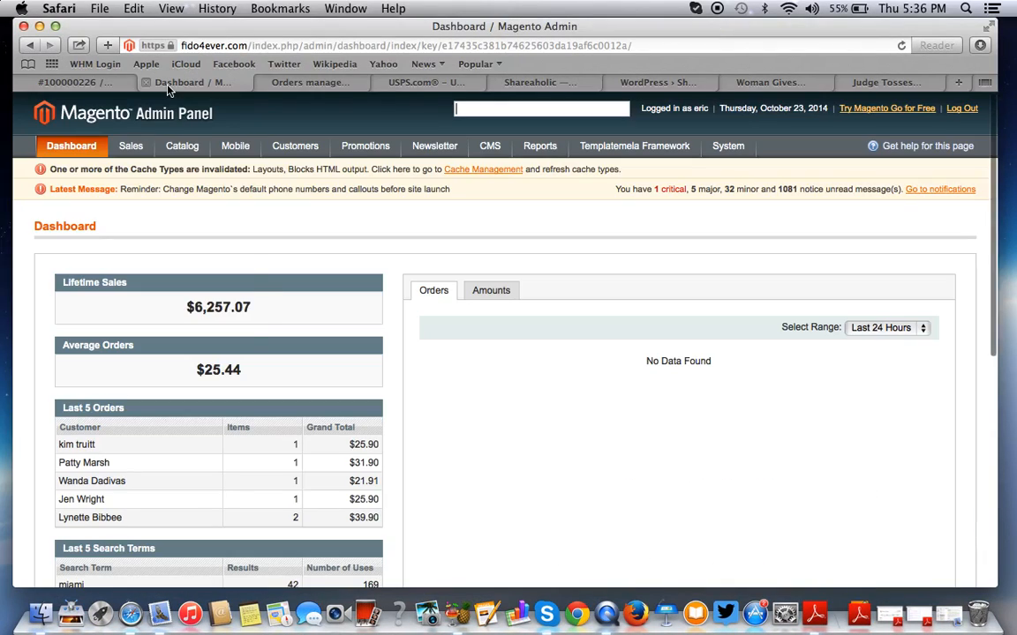
pyautogui.click(684, 83)
pyautogui.click(805, 82)
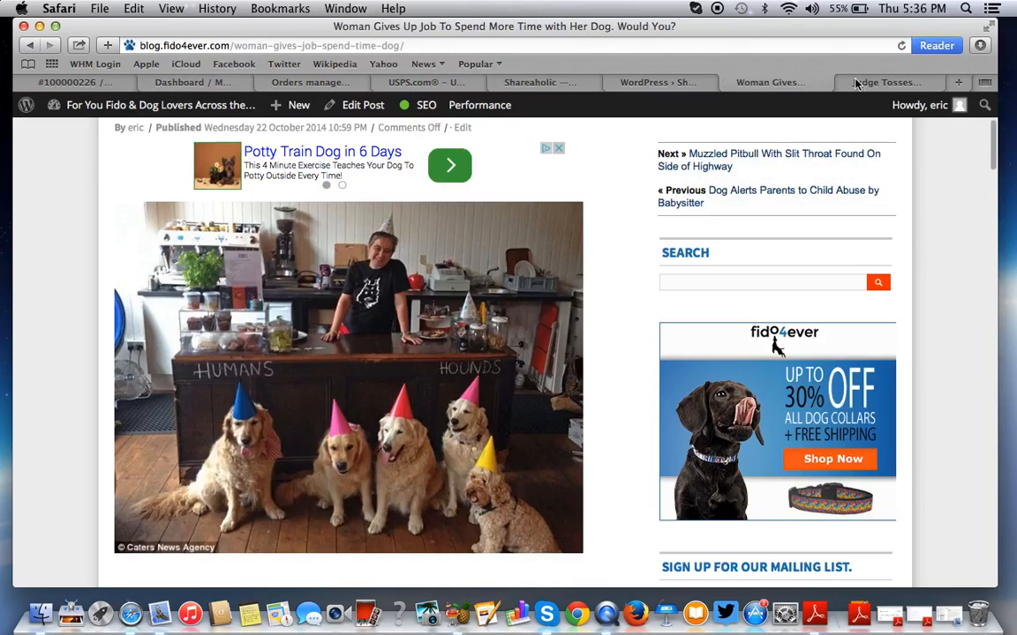
pyautogui.moveTo(129, 108)
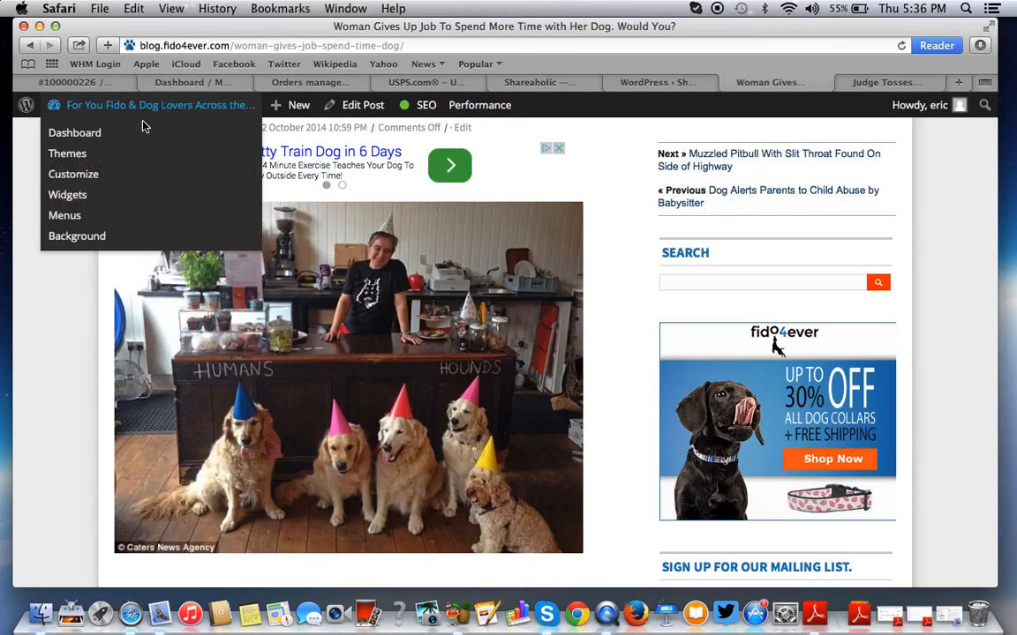
pyautogui.click(112, 138)
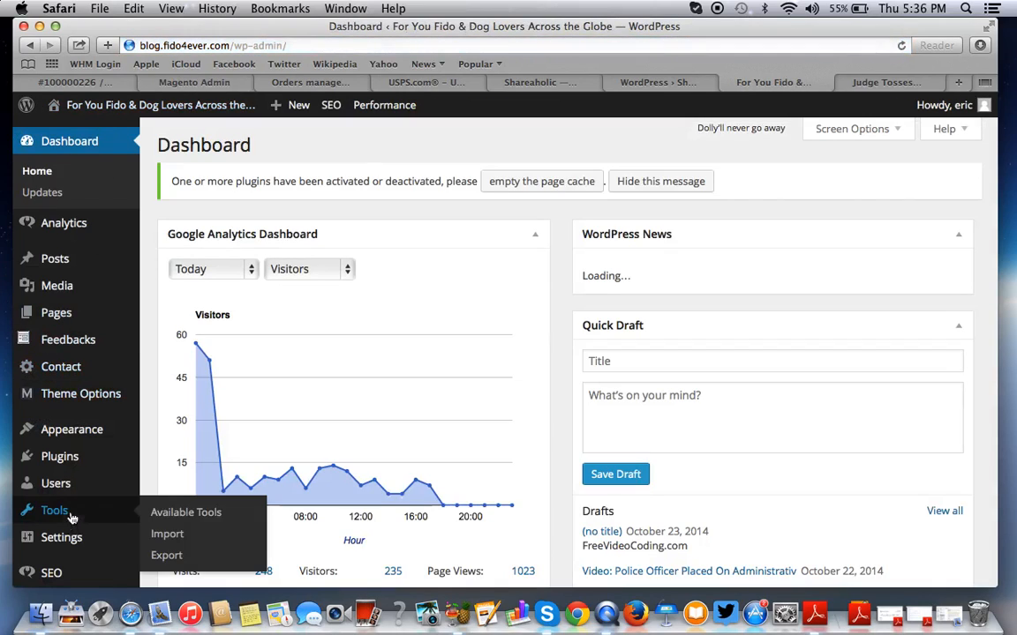
pyautogui.moveTo(70, 465)
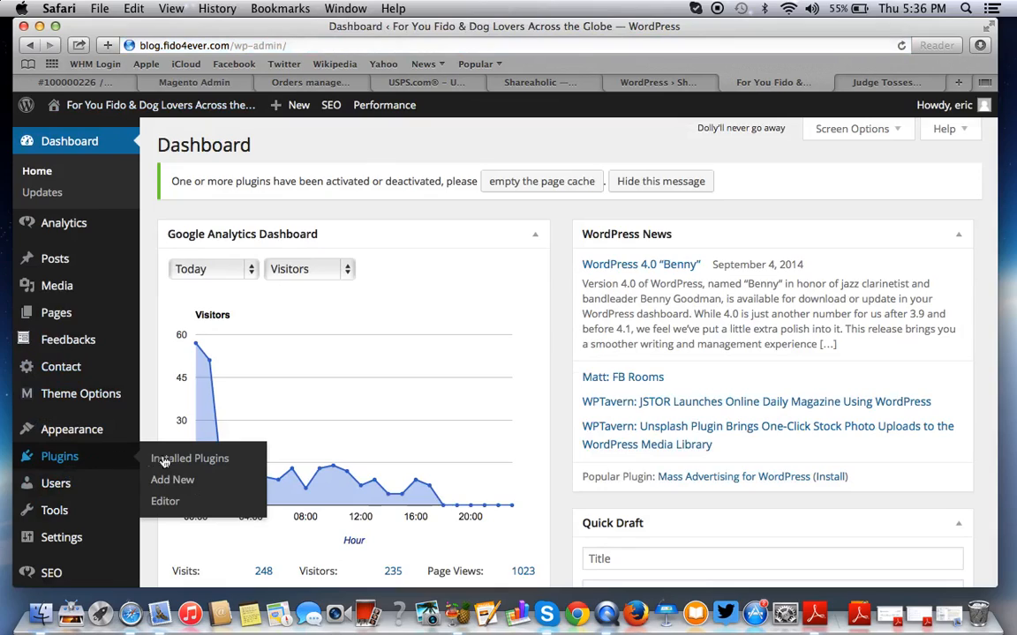
pyautogui.click(196, 483)
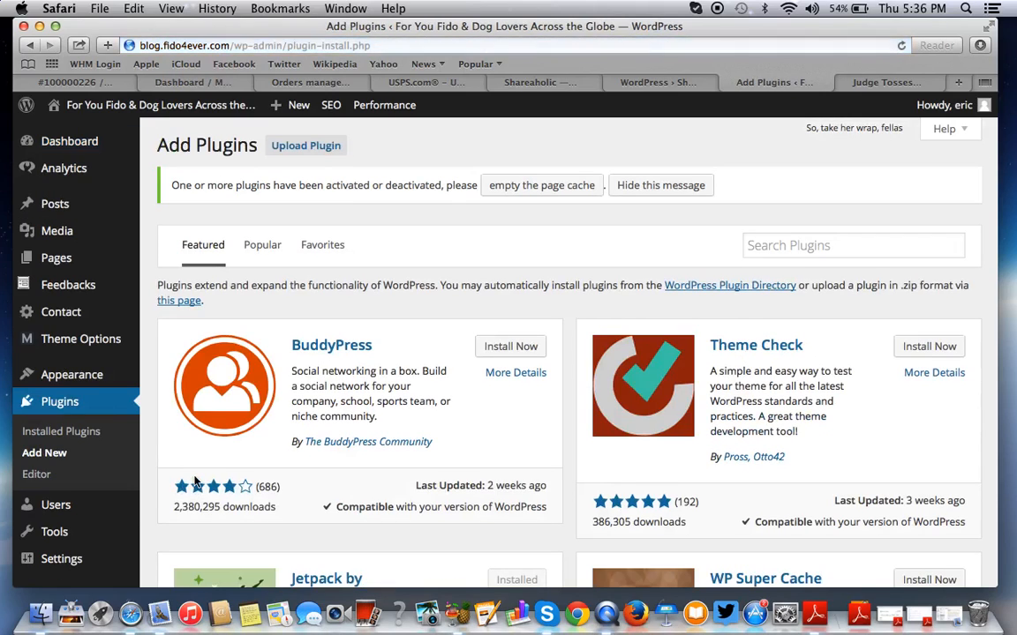
# Upload shareaholic-2.zip from the Desktop as a plugin archive and install it on the blog
pyautogui.click(296, 150)
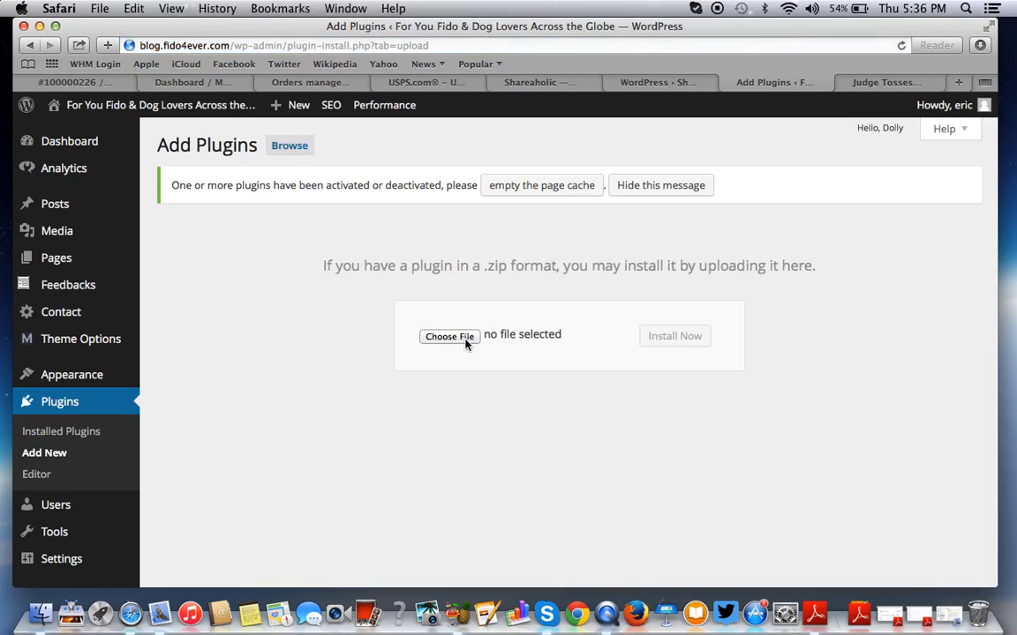
pyautogui.click(449, 337)
pyautogui.hscroll(5, 701, 209)
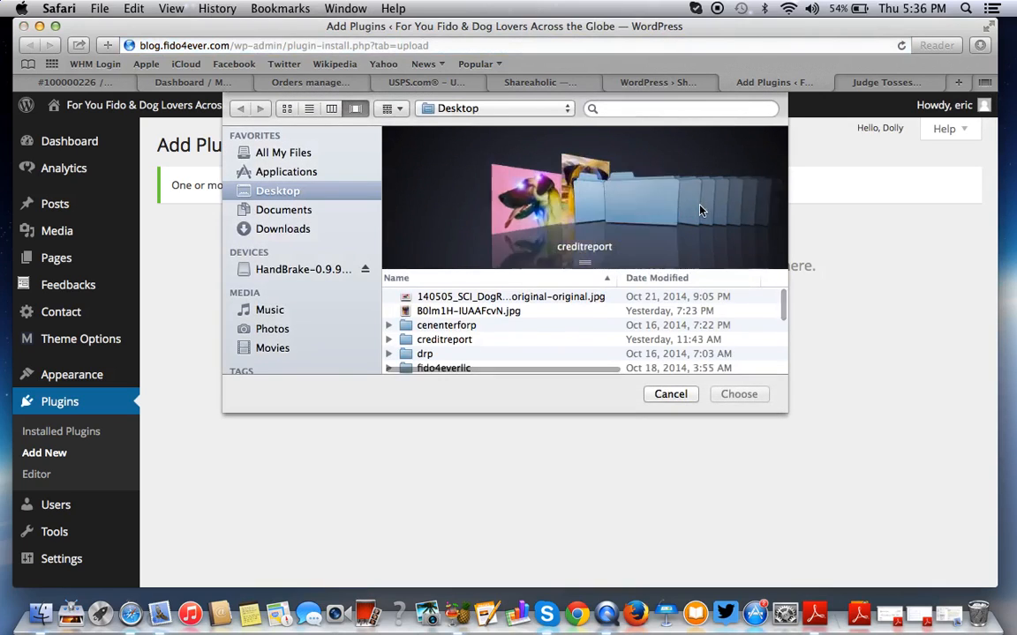
pyautogui.hscroll(5, 709, 204)
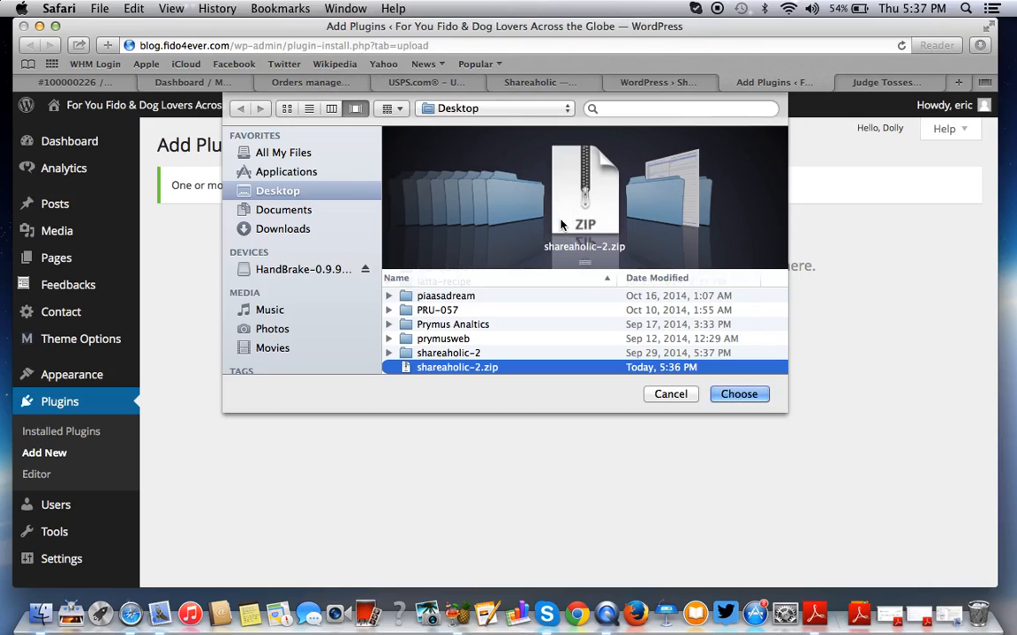
pyautogui.click(738, 395)
pyautogui.click(686, 347)
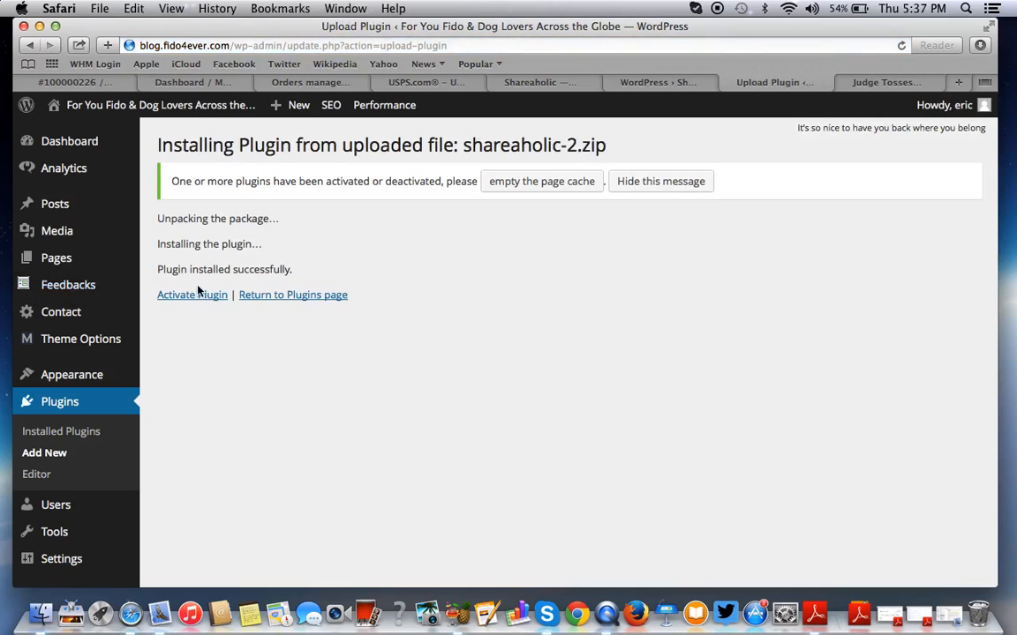
# Activate the newly installed Shareaholic plugin and look for its entry in the list of installed plugins
pyautogui.click(204, 297)
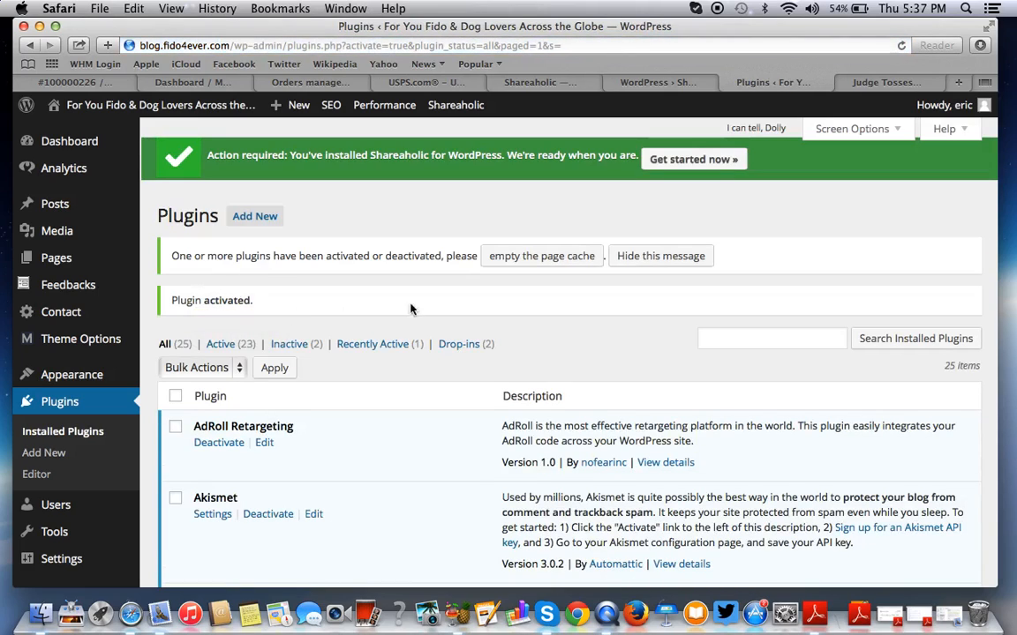
pyautogui.scroll(-5, 396, 309)
pyautogui.scroll(5, 442, 310)
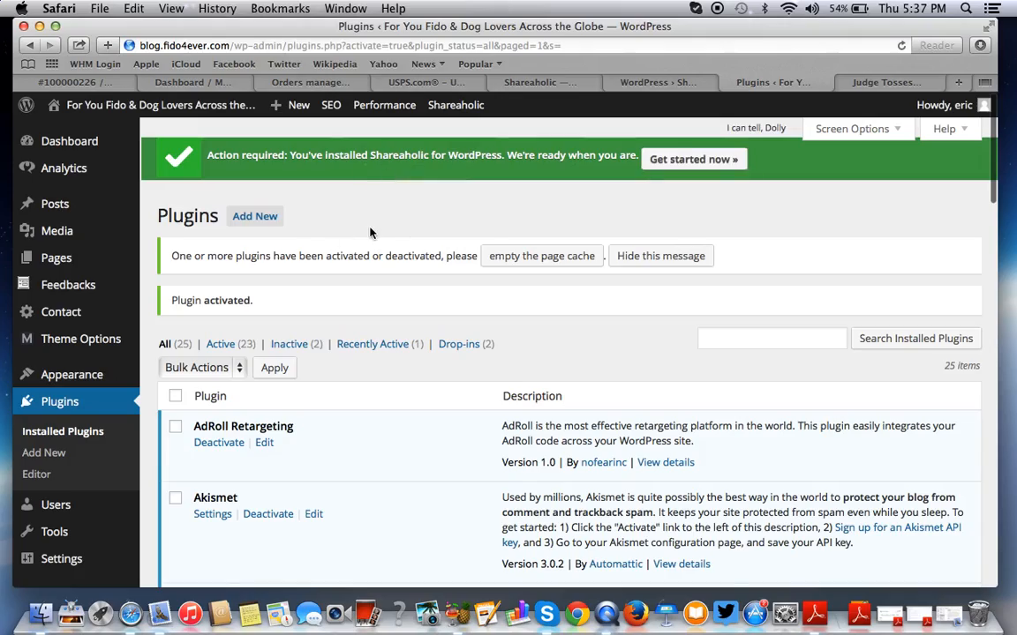
pyautogui.scroll(-20, 371, 231)
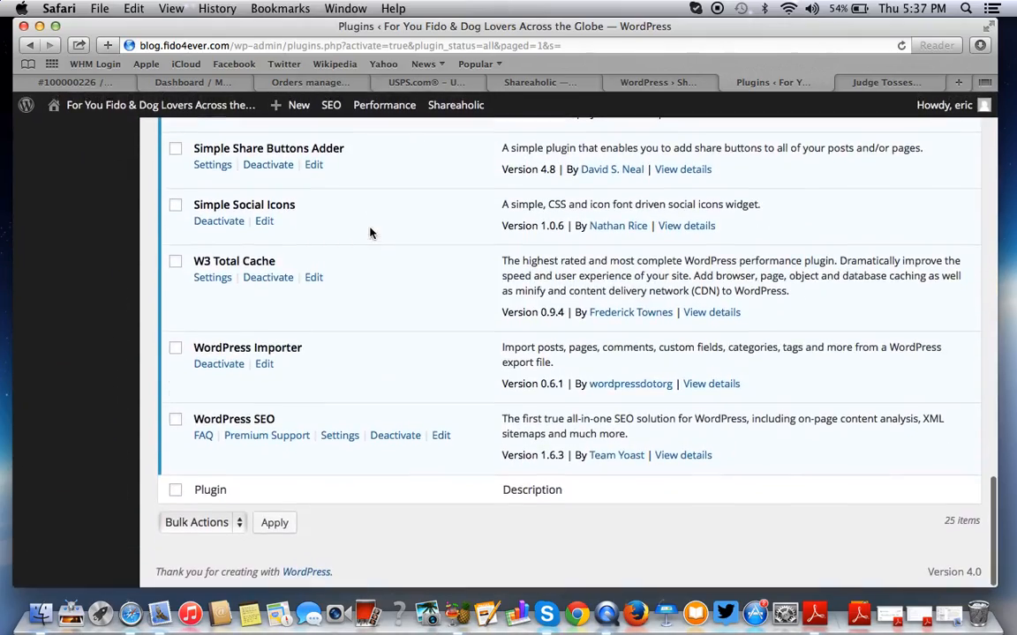
pyautogui.scroll(5, 268, 344)
pyautogui.scroll(-1, 249, 334)
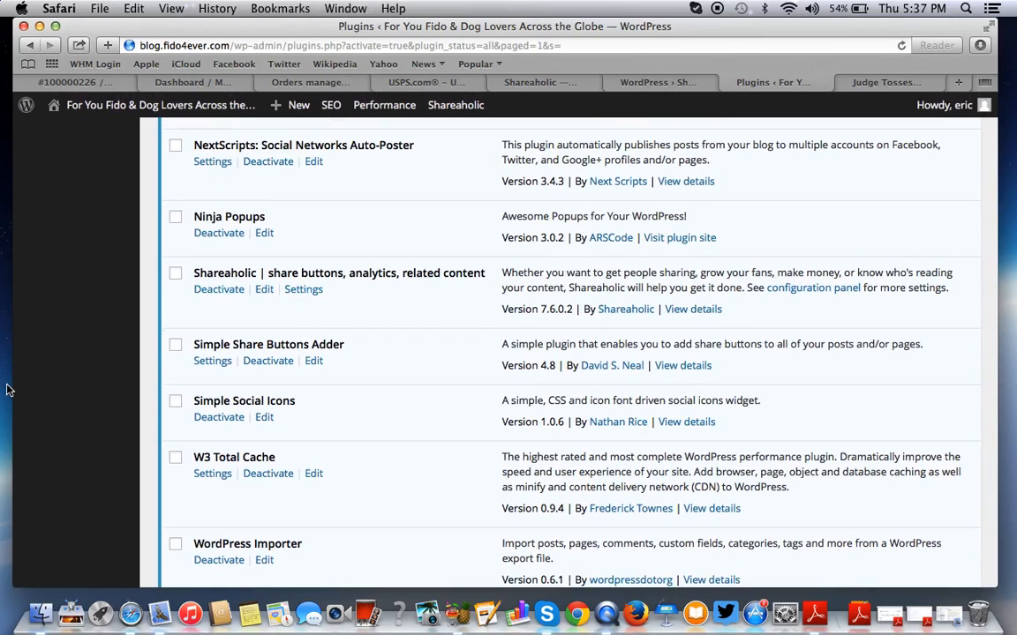
pyautogui.scroll(15, 618, 353)
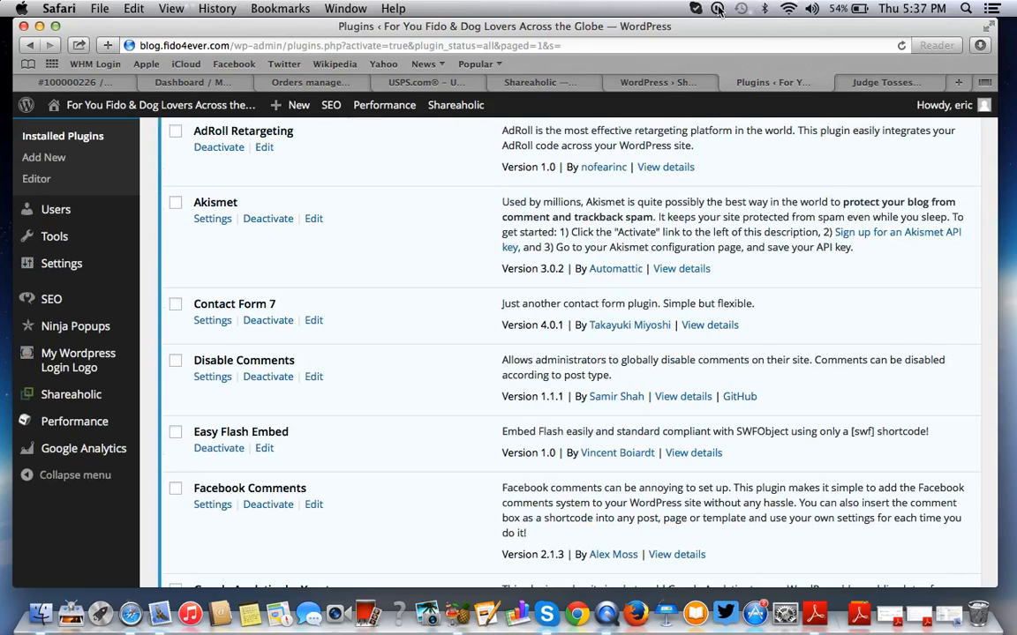
pyautogui.click(718, 9)
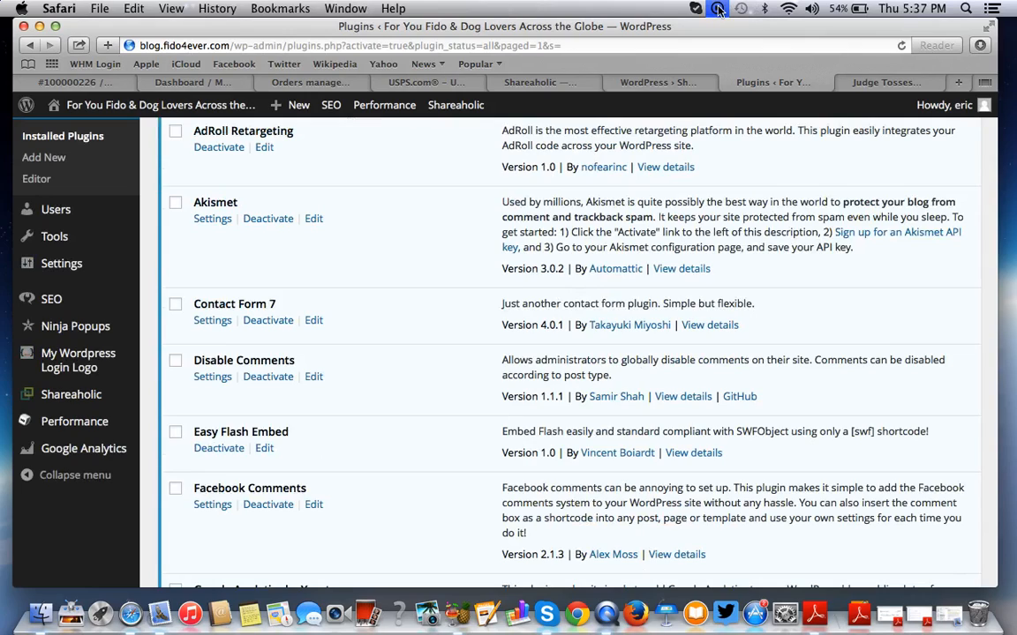